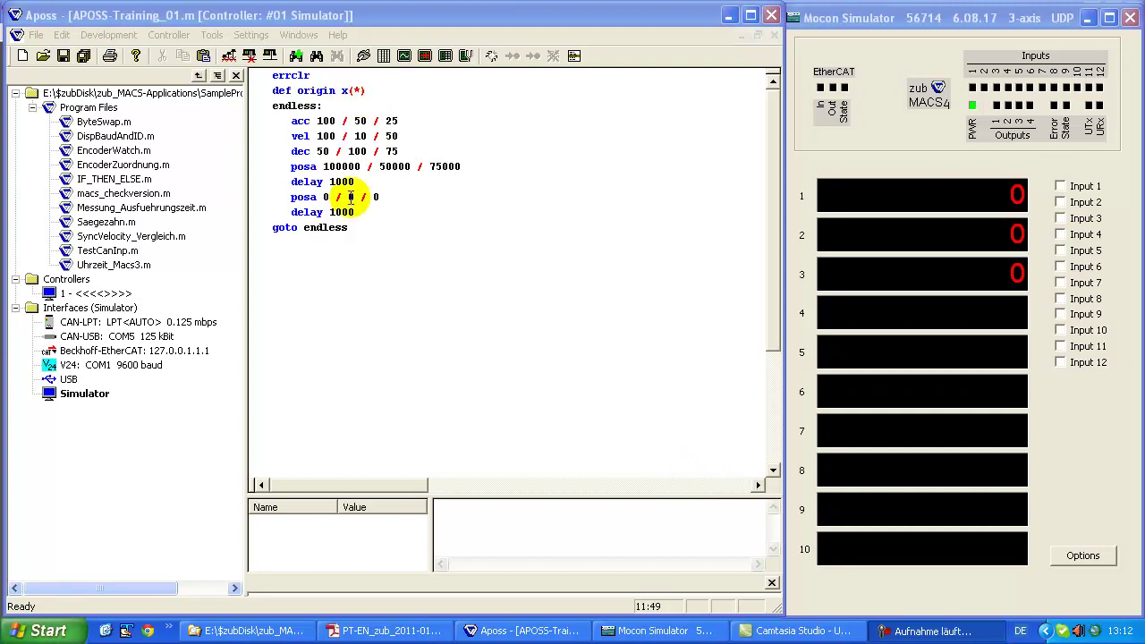
Step: Run the APOSS-Training_01.m program on the simulator controller
click(382, 187)
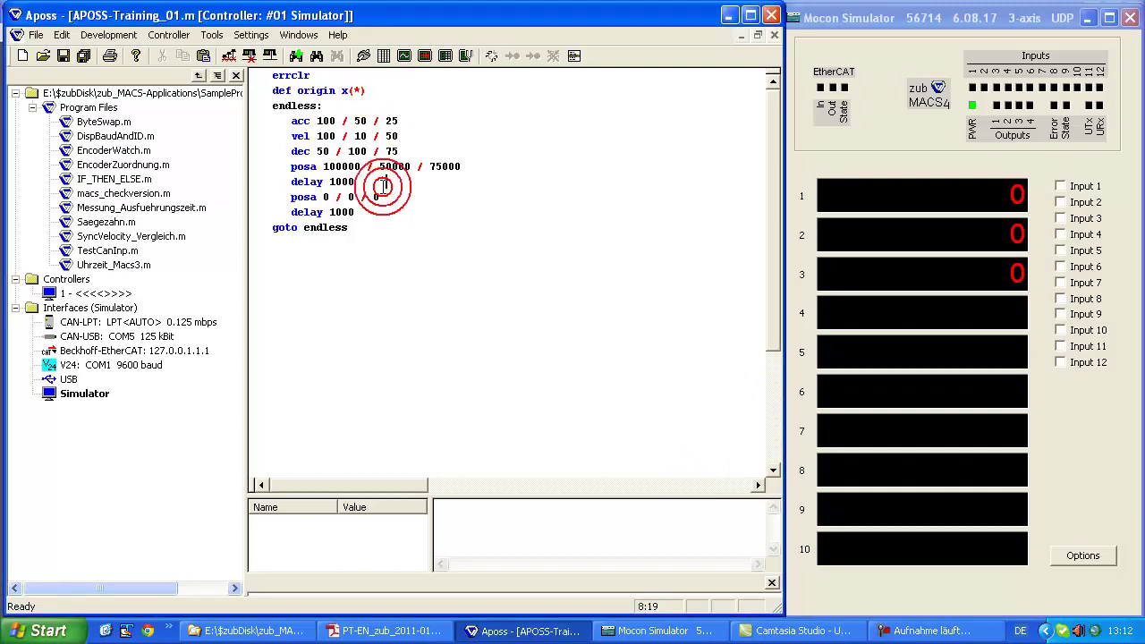
click(128, 35)
click(130, 55)
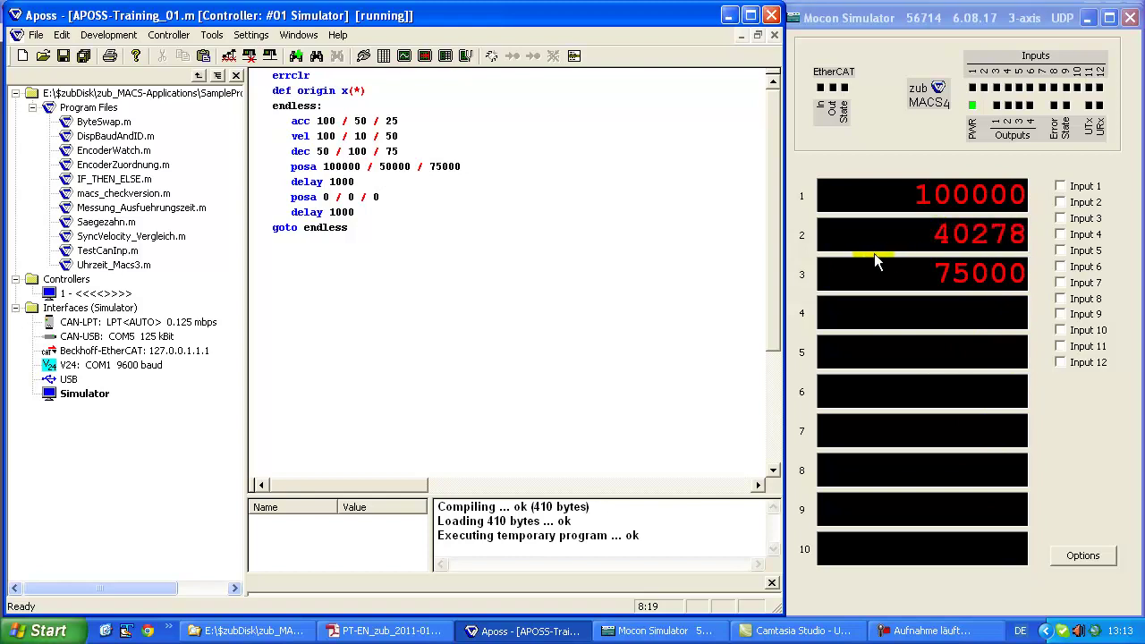
Step: Maximize the development window, open a new oscilloscope and choose REG_ACTPOS from the Axis 1 process data as a new curve
click(750, 16)
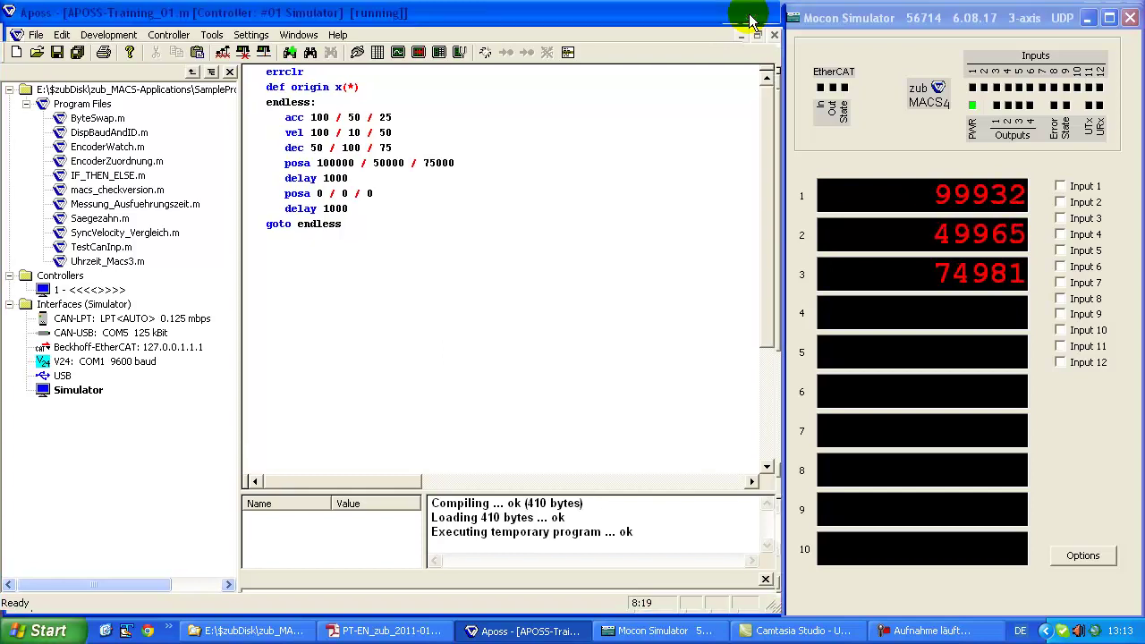
click(398, 53)
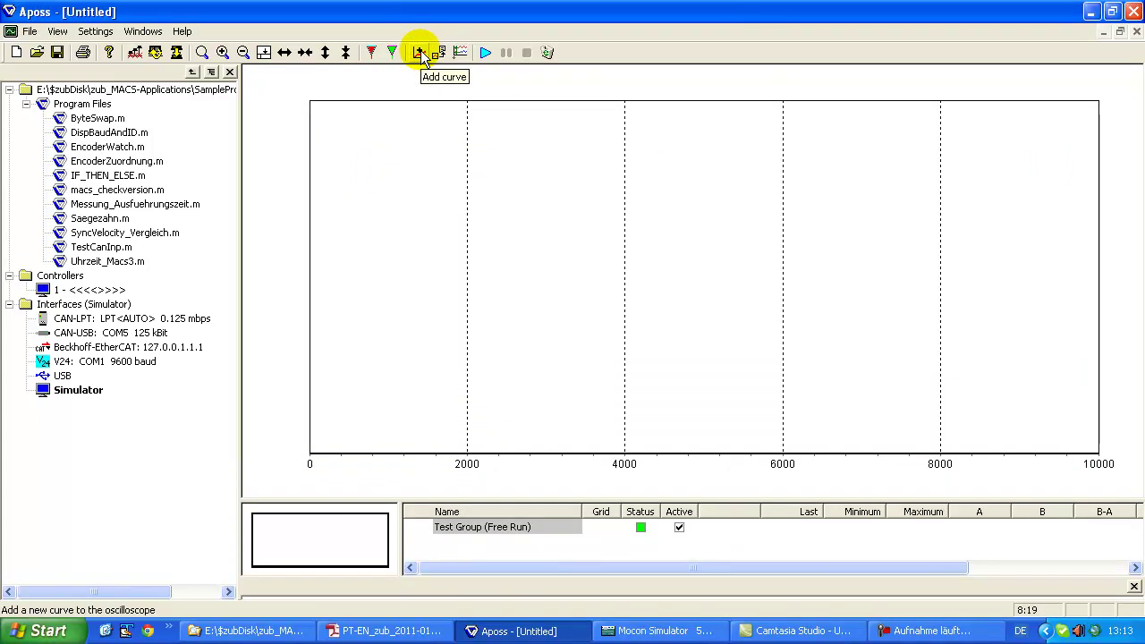
click(418, 53)
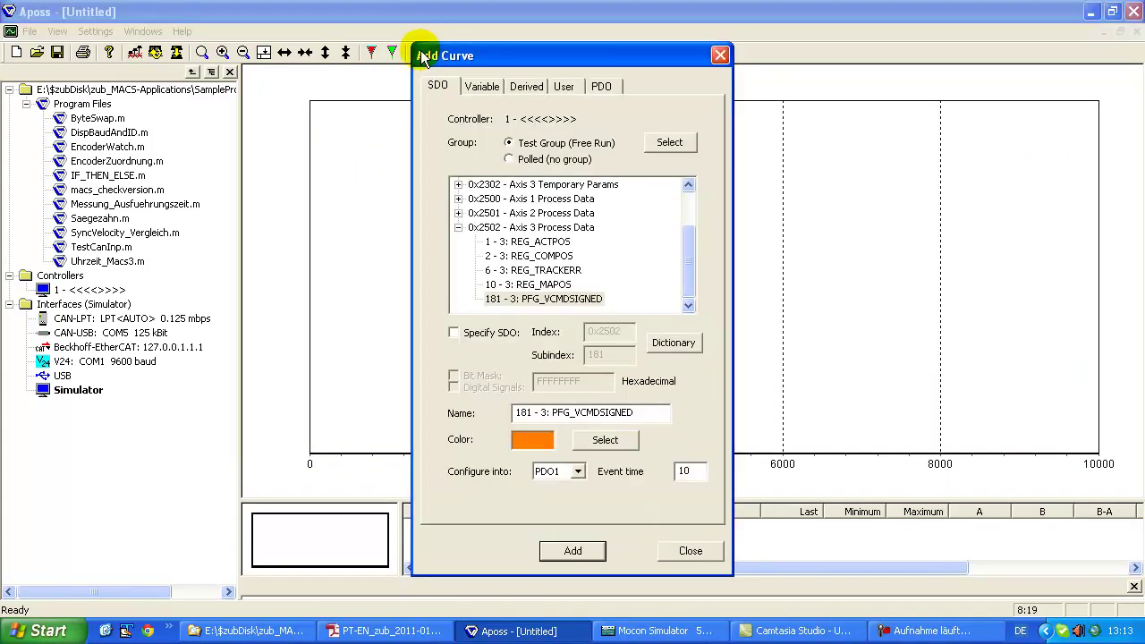
click(458, 198)
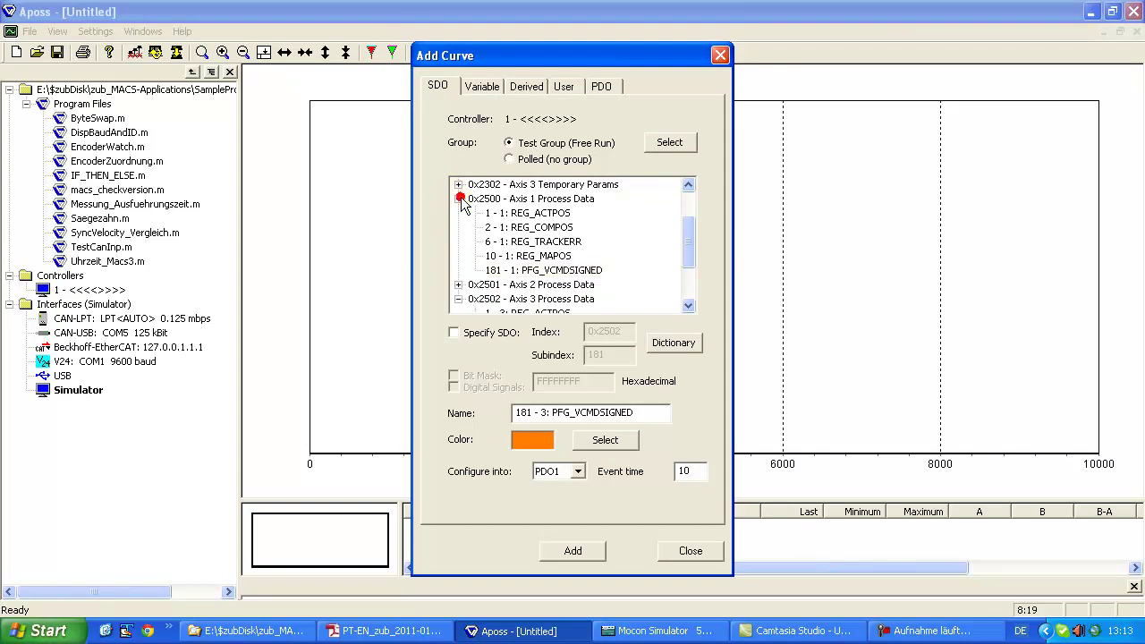
click(543, 213)
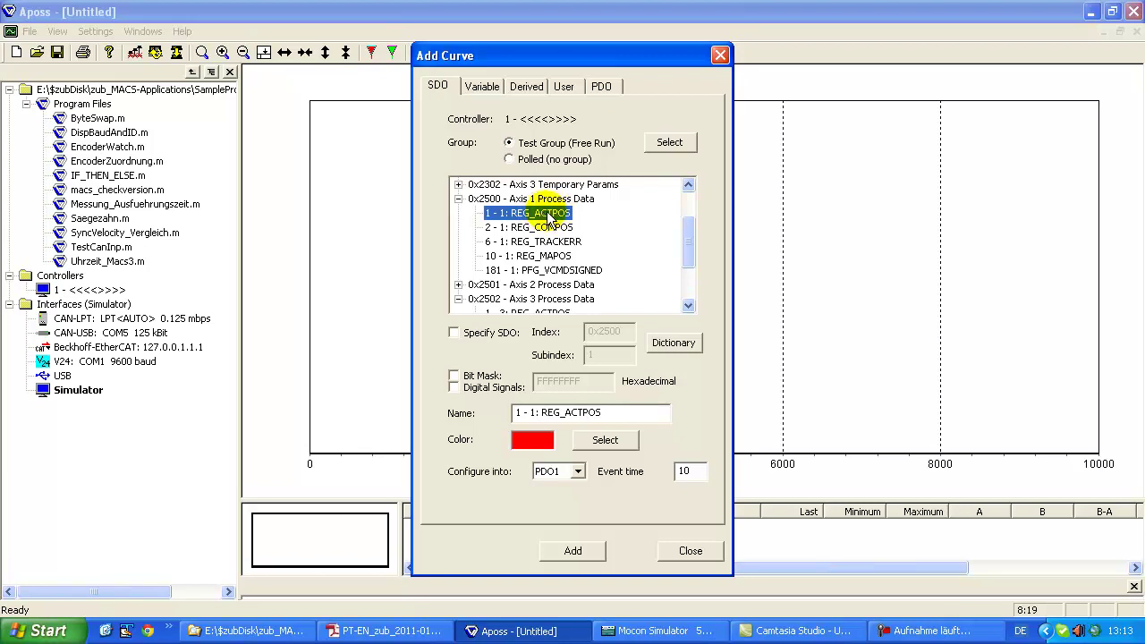
Step: Look up the description of REG_ACTPOS under Axis Process Data in the SDO object dictionary
click(669, 347)
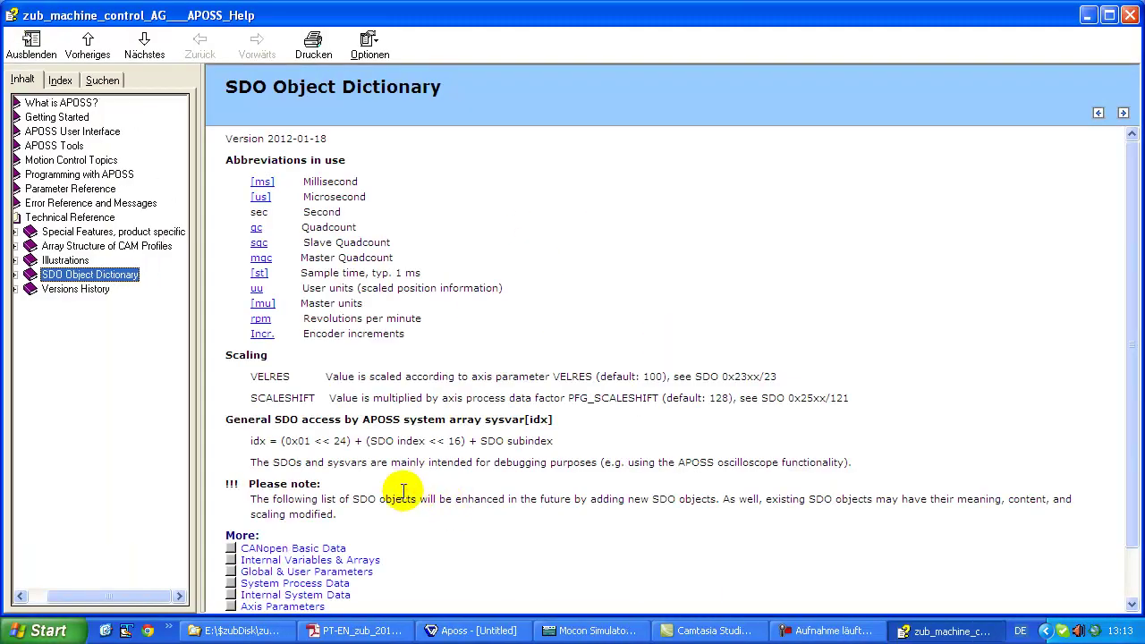
drag(1138, 222, 1137, 270)
click(278, 561)
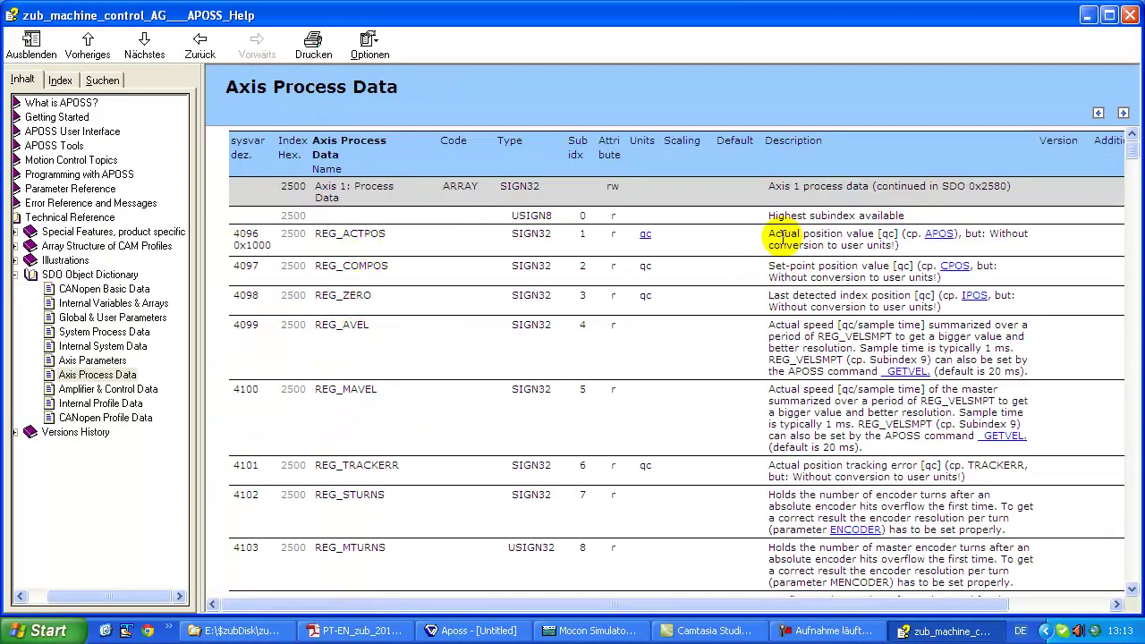
click(1088, 15)
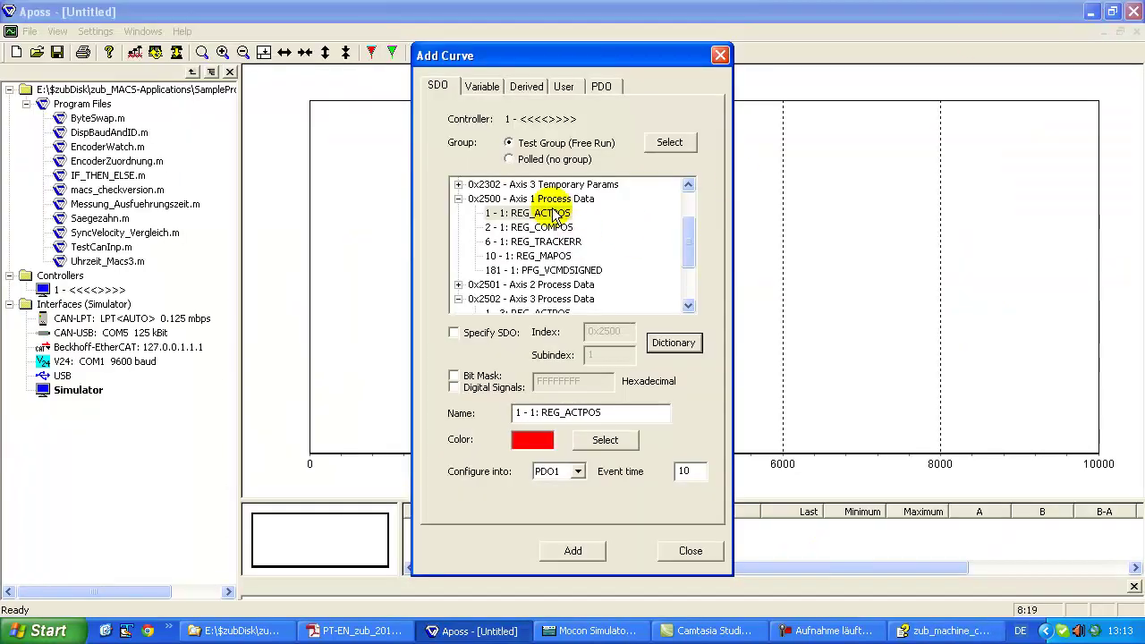
Step: Add the Axis 1 curves REG_ACTPOS and PFG_VCMDSIGNED to the oscilloscope in their default colors
mouse_move(570, 53)
mouse_down()
mouse_move(1075, 49)
mouse_move(664, 33)
mouse_move(593, 54)
mouse_up()
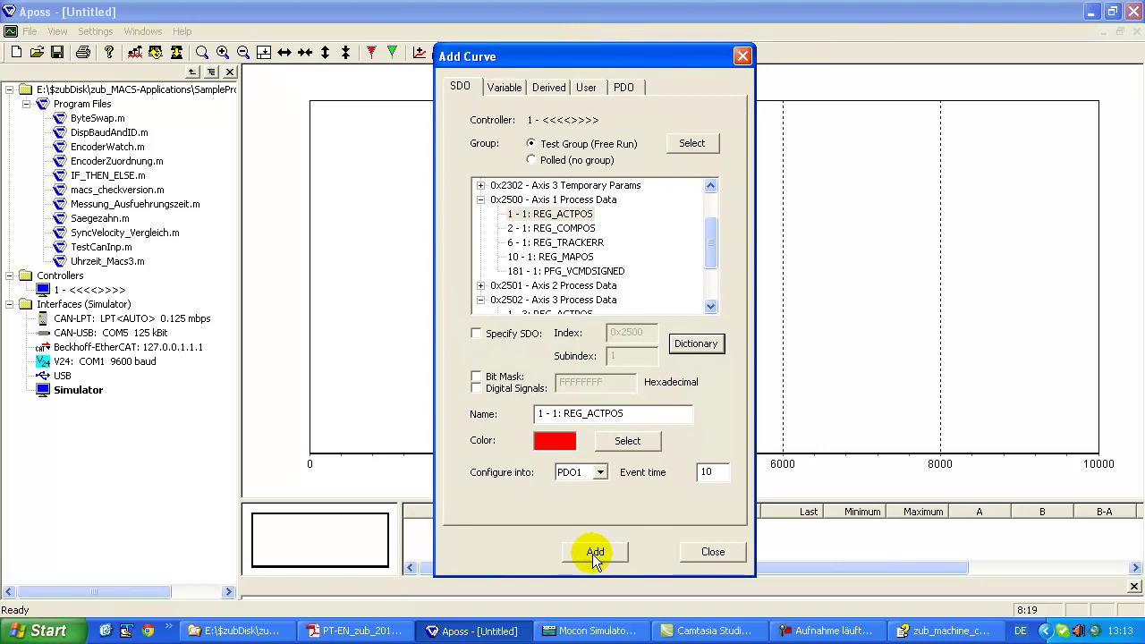
click(593, 551)
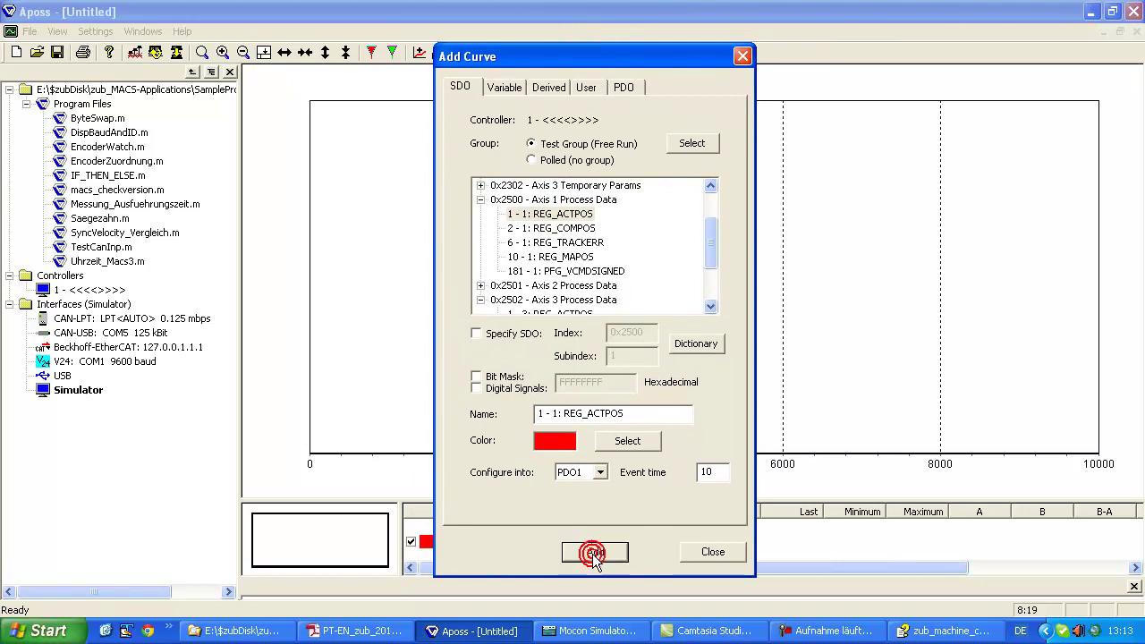
click(580, 272)
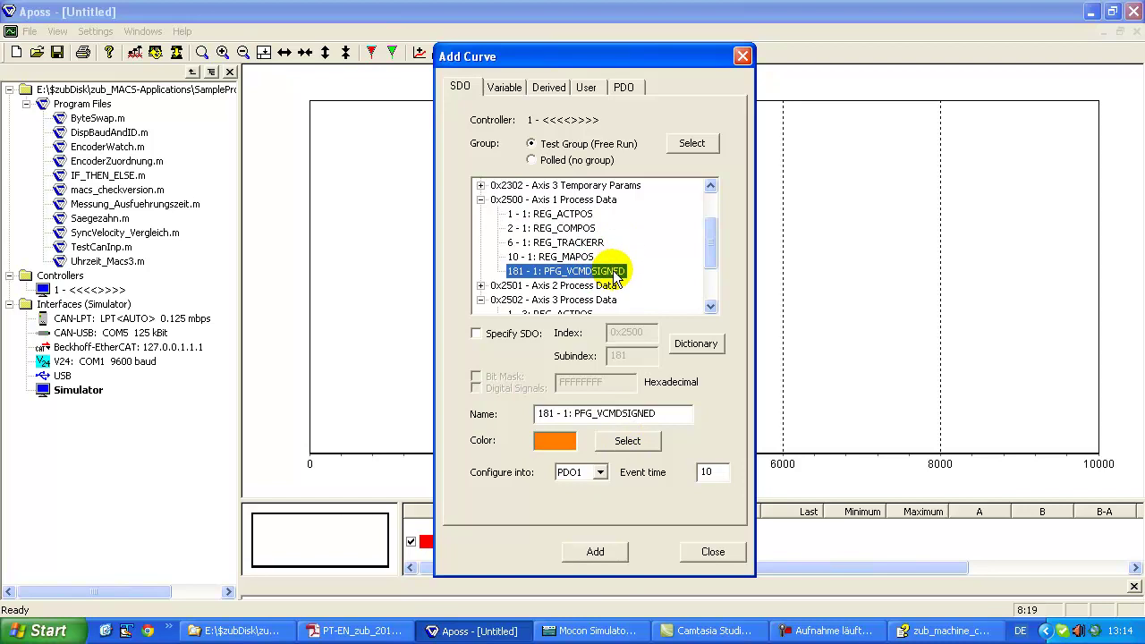
click(595, 551)
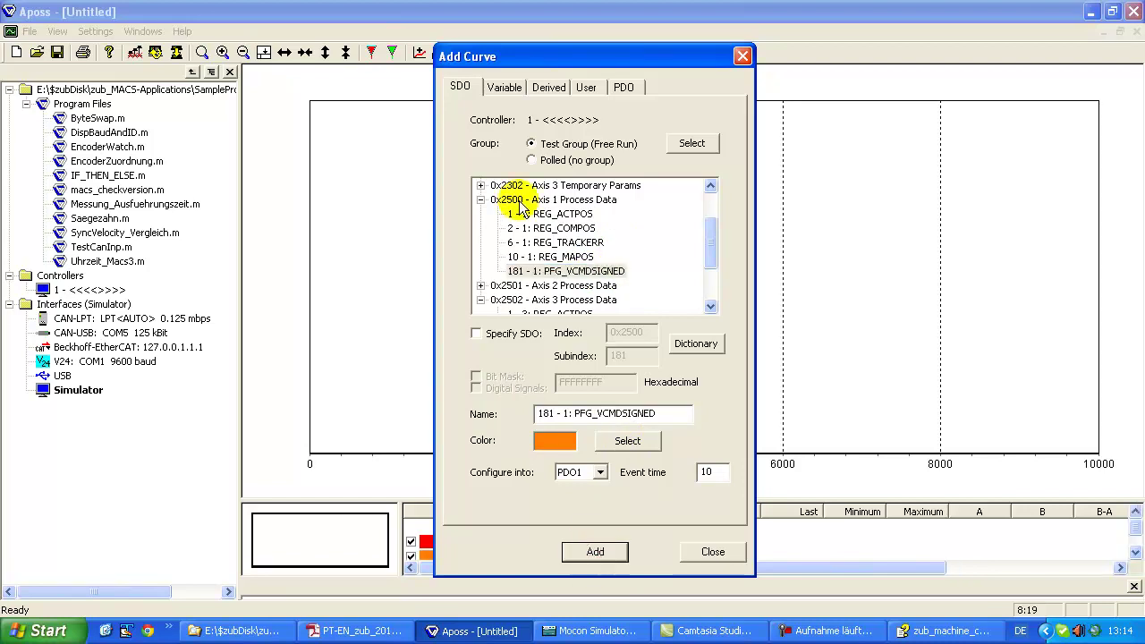
Step: Add the REG_ACTPOS curve from the Axis 2 process data, colored blue
click(481, 201)
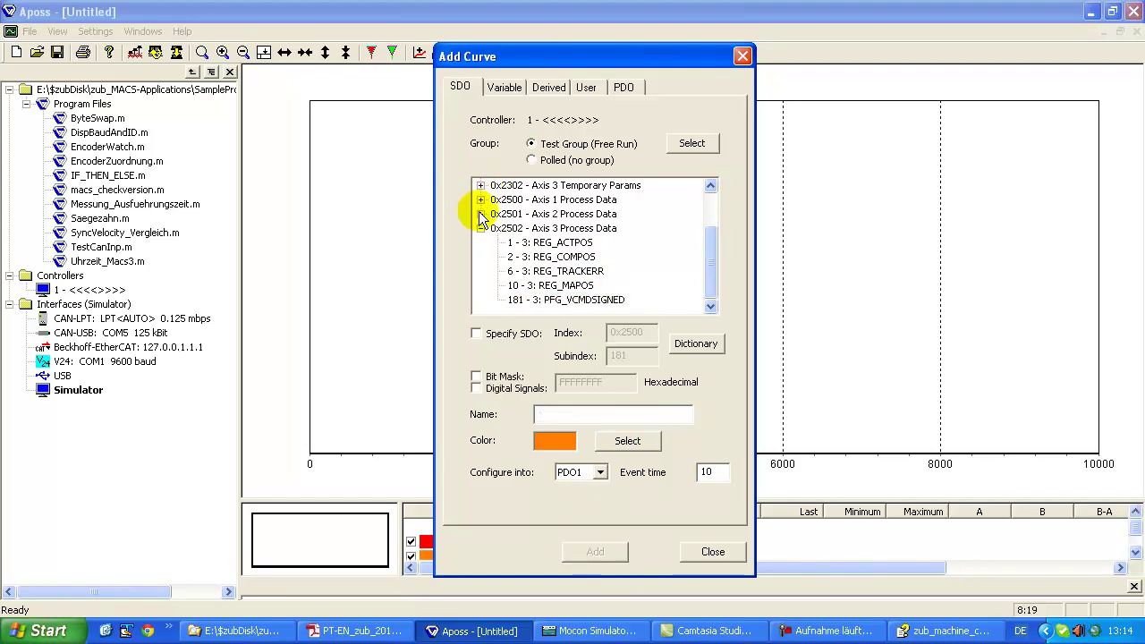
click(481, 213)
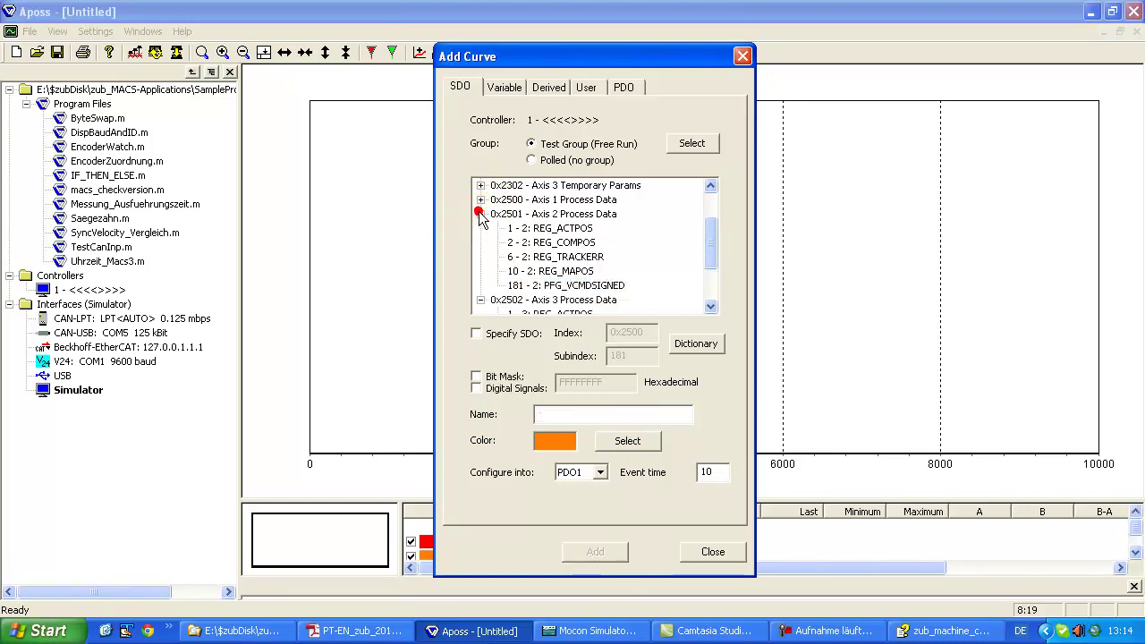
click(562, 229)
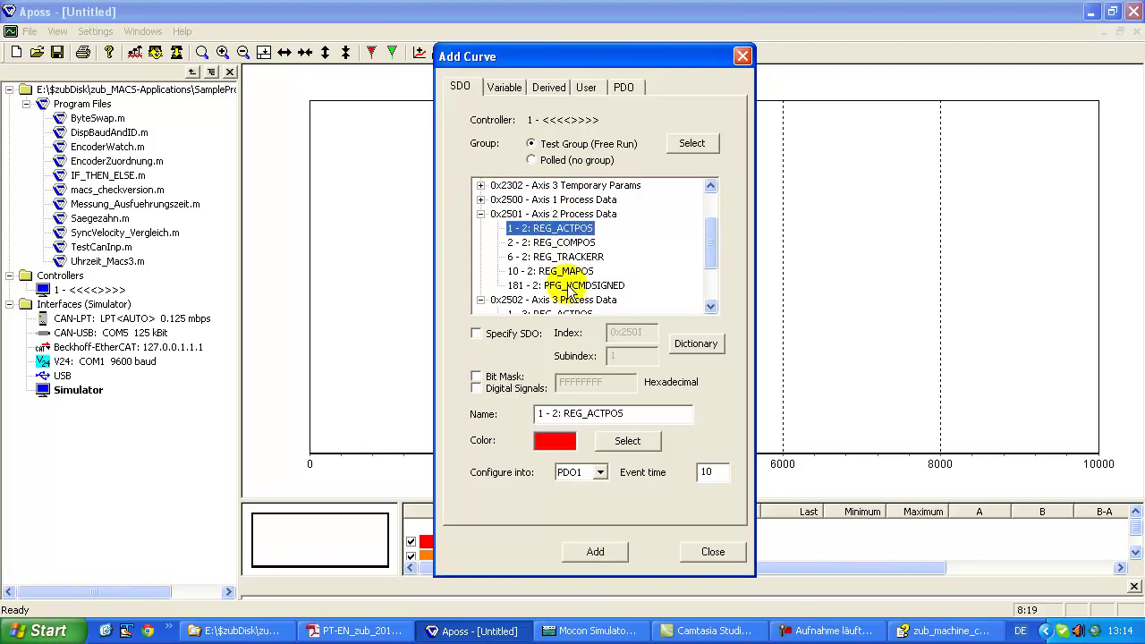
click(627, 440)
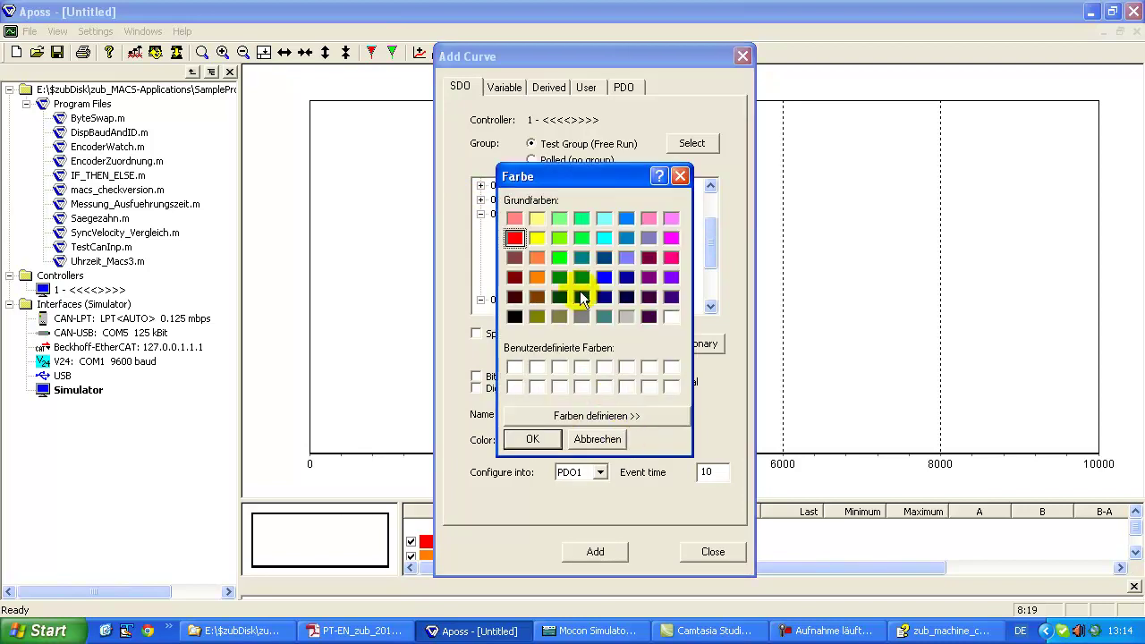
click(606, 276)
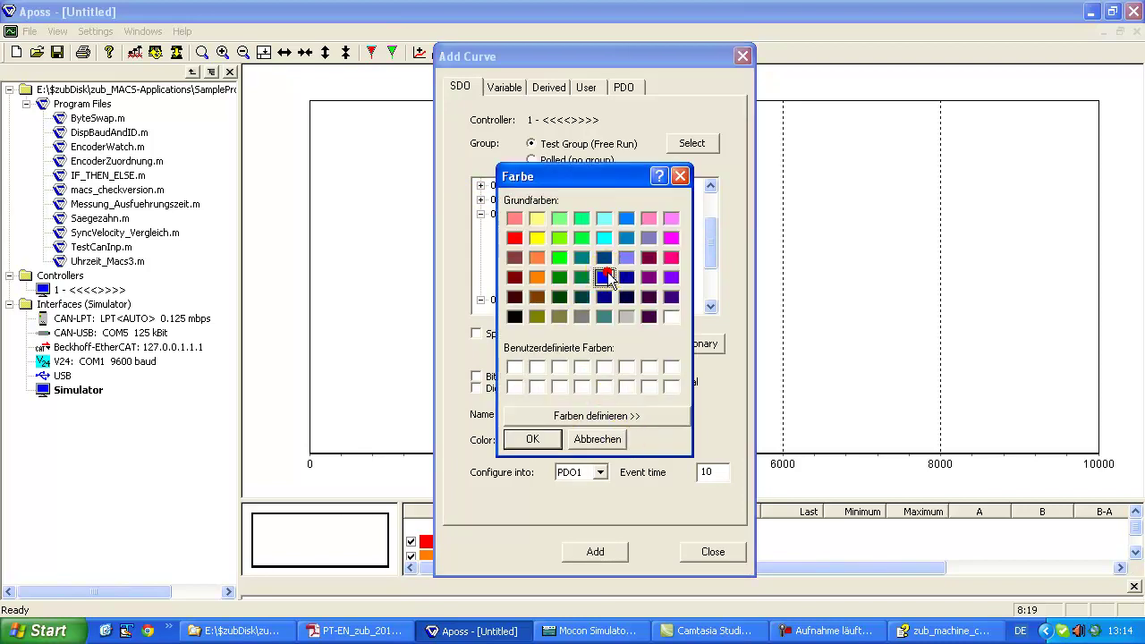
click(531, 439)
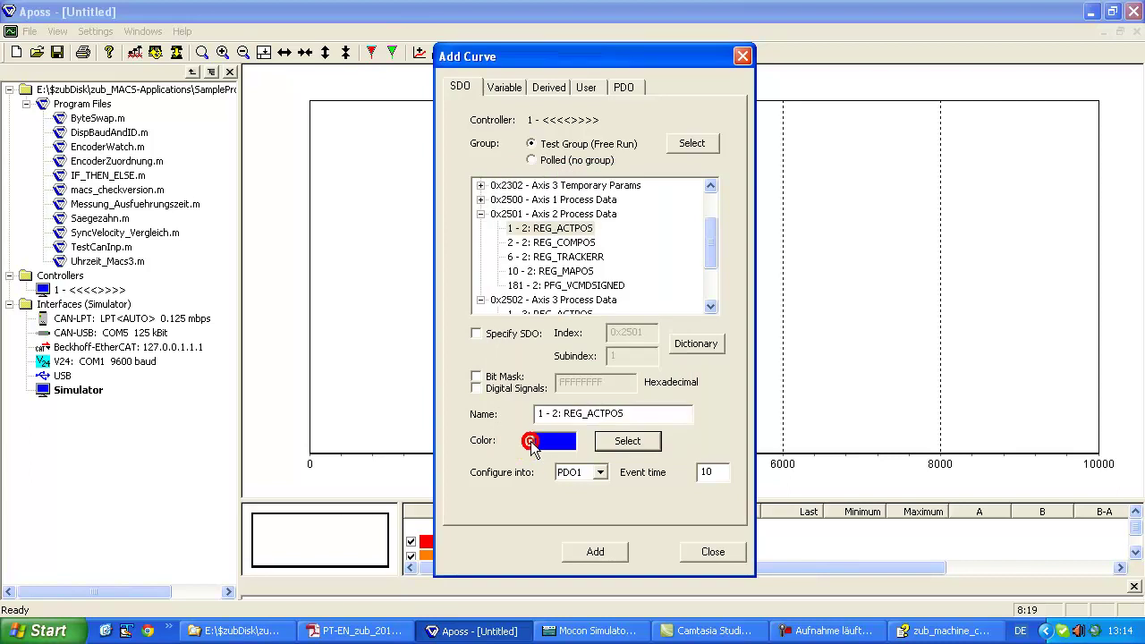
click(602, 550)
Step: Add the PFG_VCMDSIGNED curve of Axis 2 in a medium blue tone
click(584, 284)
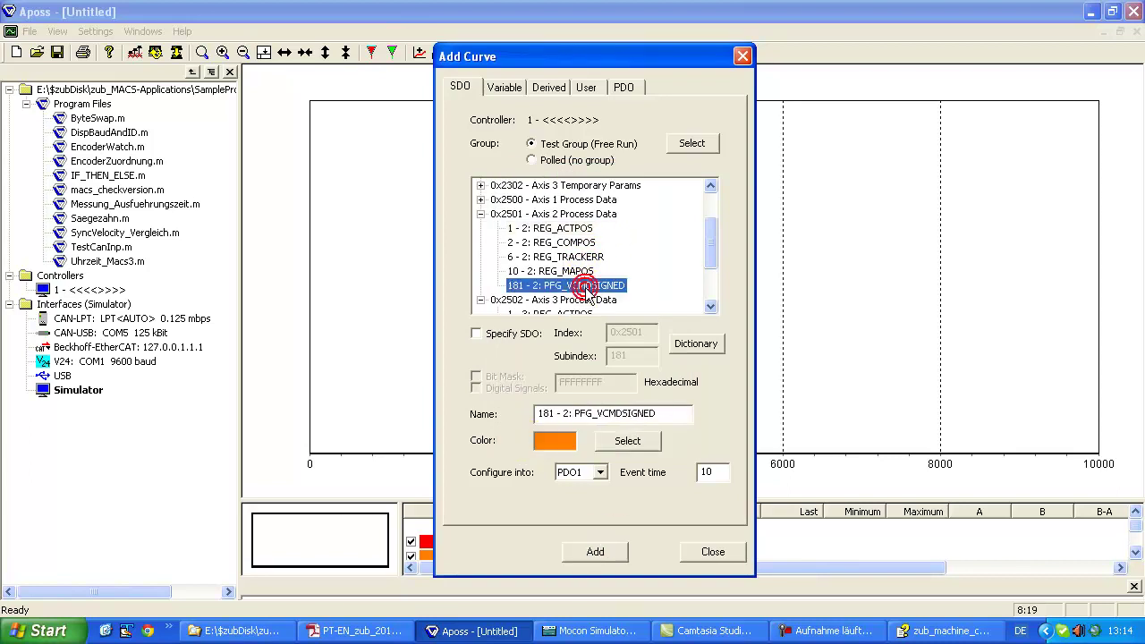
click(623, 444)
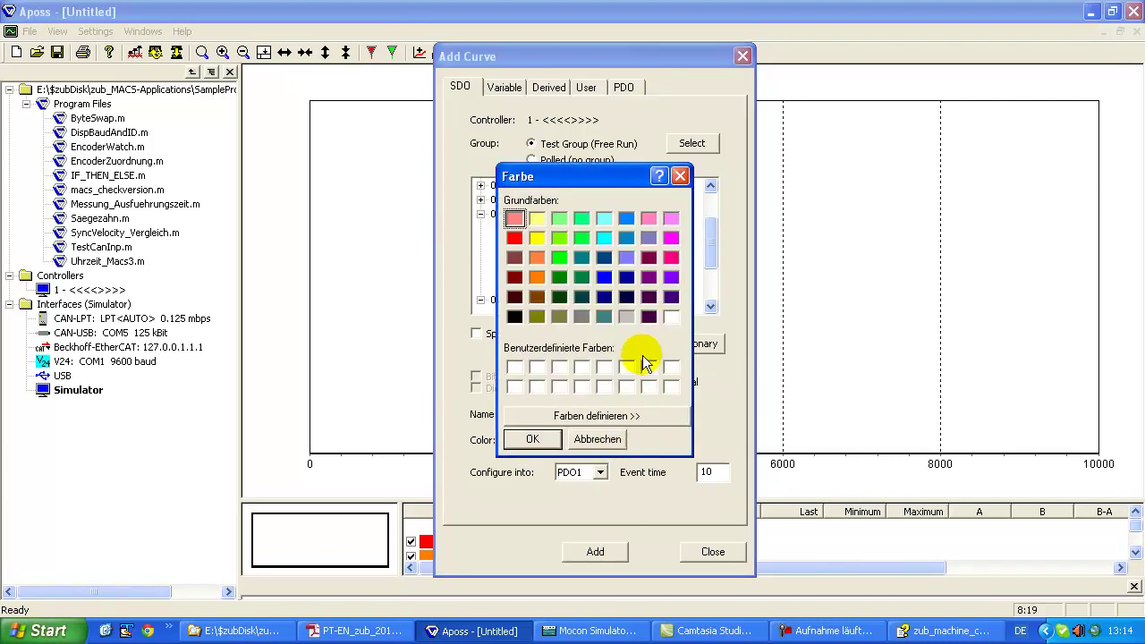
click(626, 237)
click(532, 439)
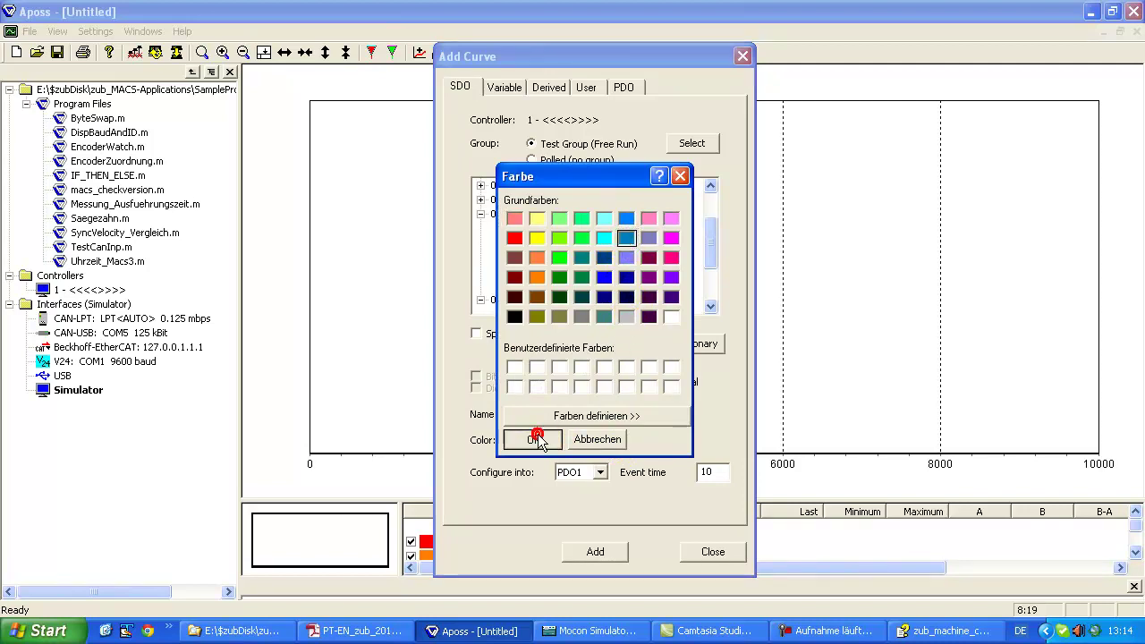
click(606, 552)
click(605, 552)
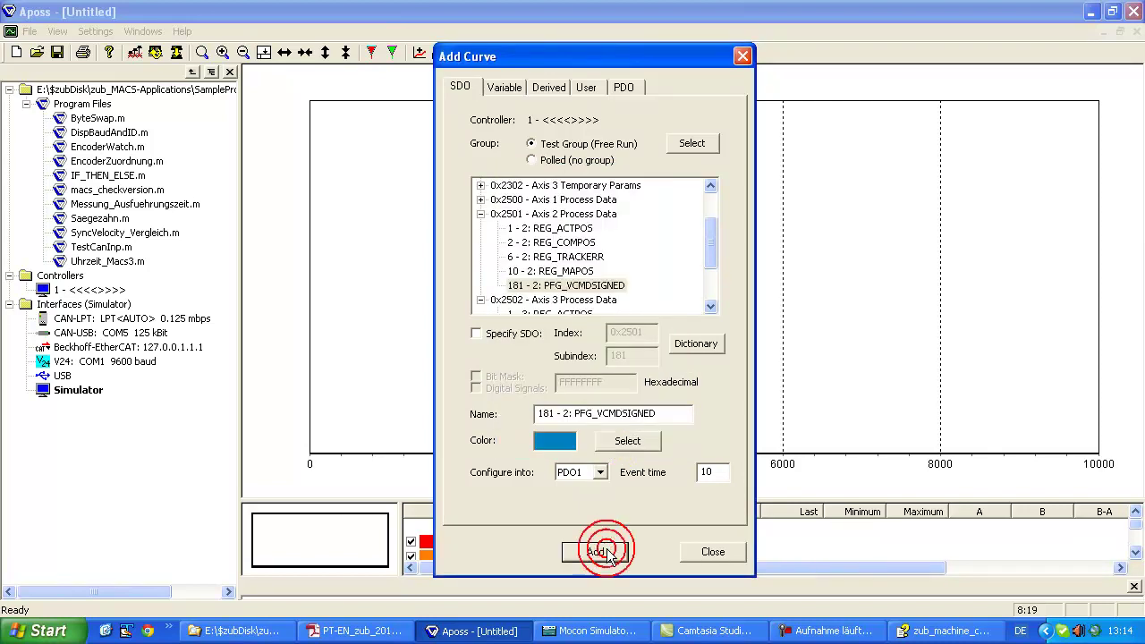
Step: Finish adding curves and enlarge the curve list just enough to show all four curves
click(732, 553)
drag(712, 497, 698, 423)
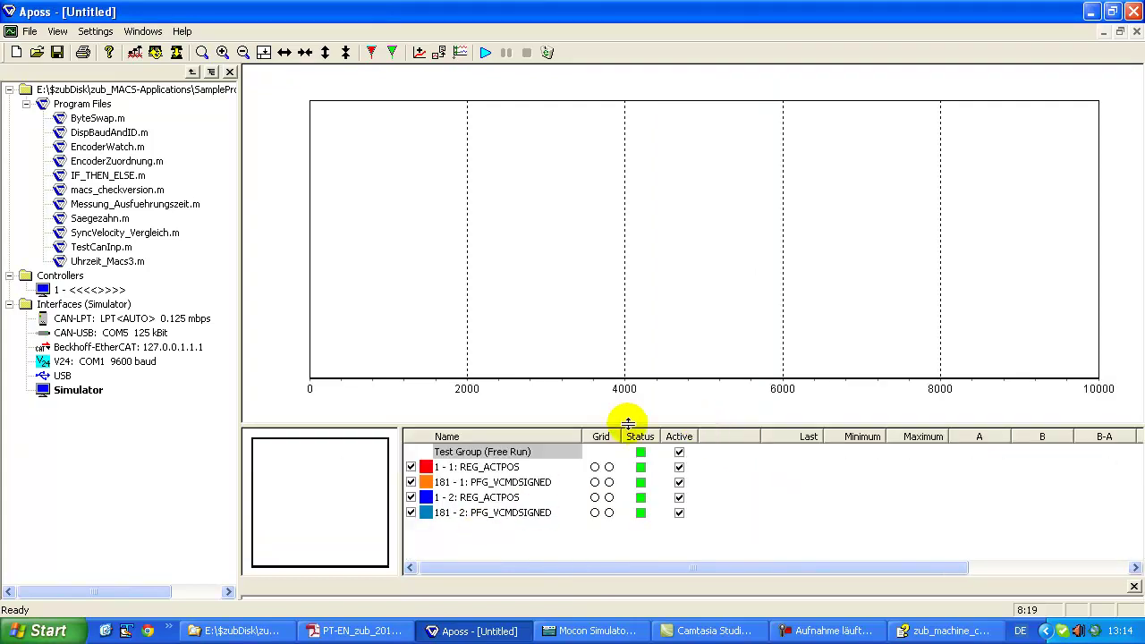
drag(628, 423, 626, 463)
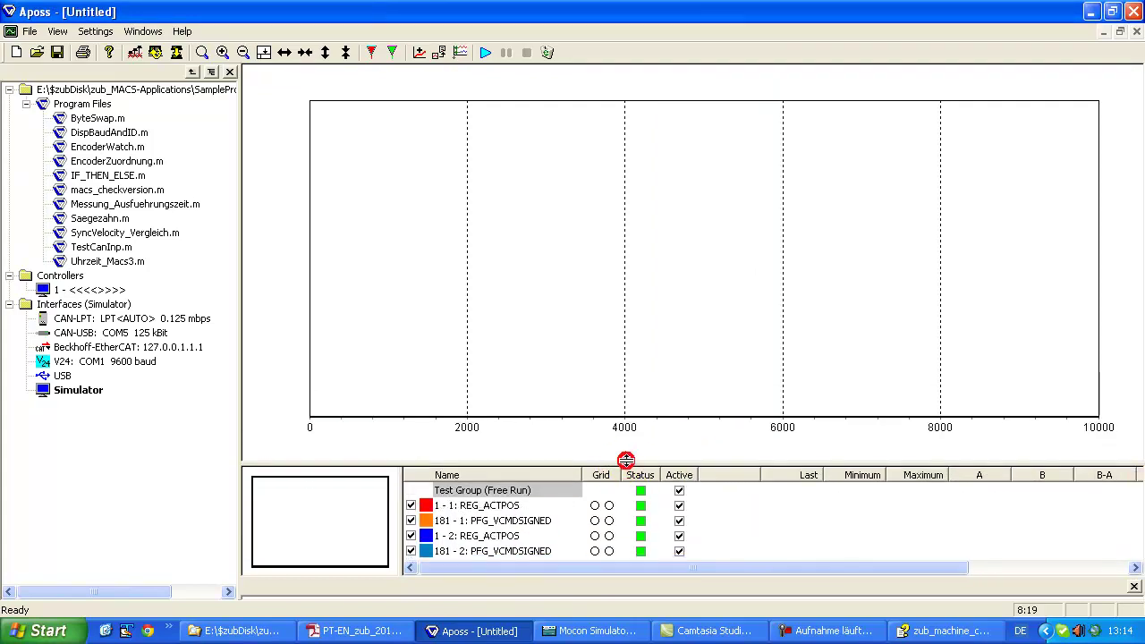
Step: Review the oscilloscope setup, including the axis, interpolation and sampling options, and accept it
click(96, 33)
click(101, 127)
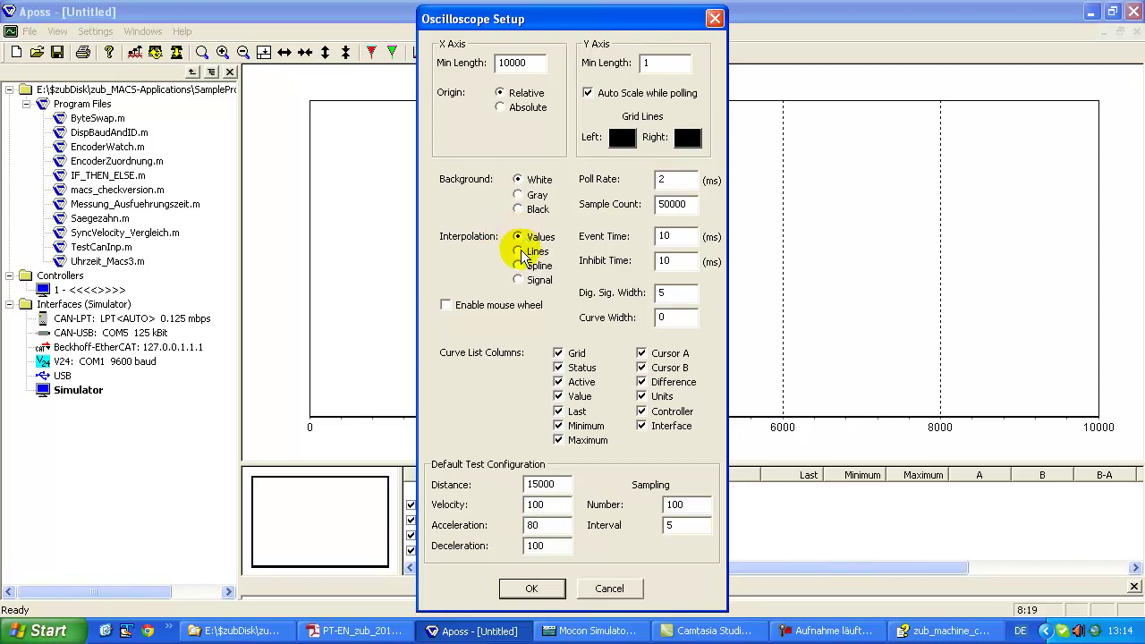
click(531, 589)
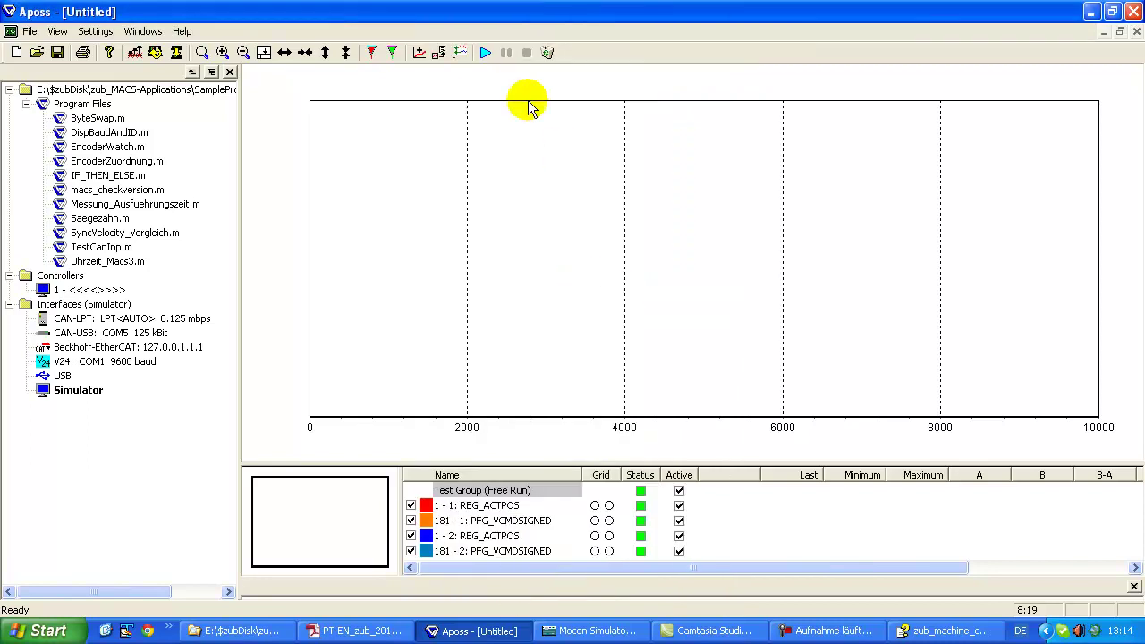
Step: Assign both REG_ACTPOS curves to the left grid scale and both PFG_VCMDSIGNED curves to the right grid scale
click(595, 507)
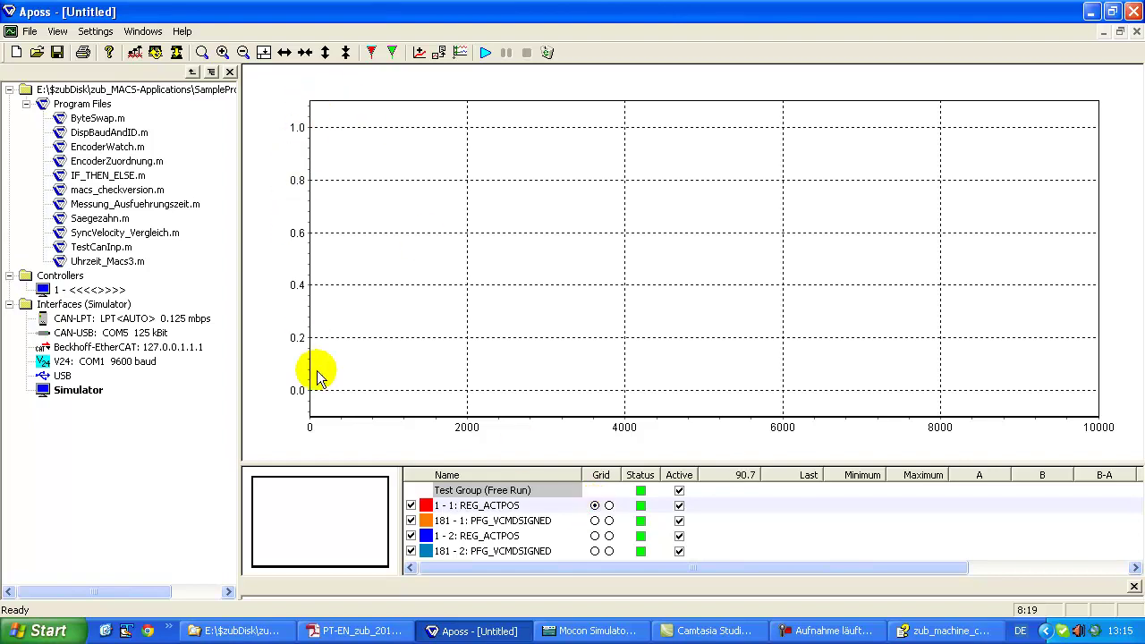
click(595, 537)
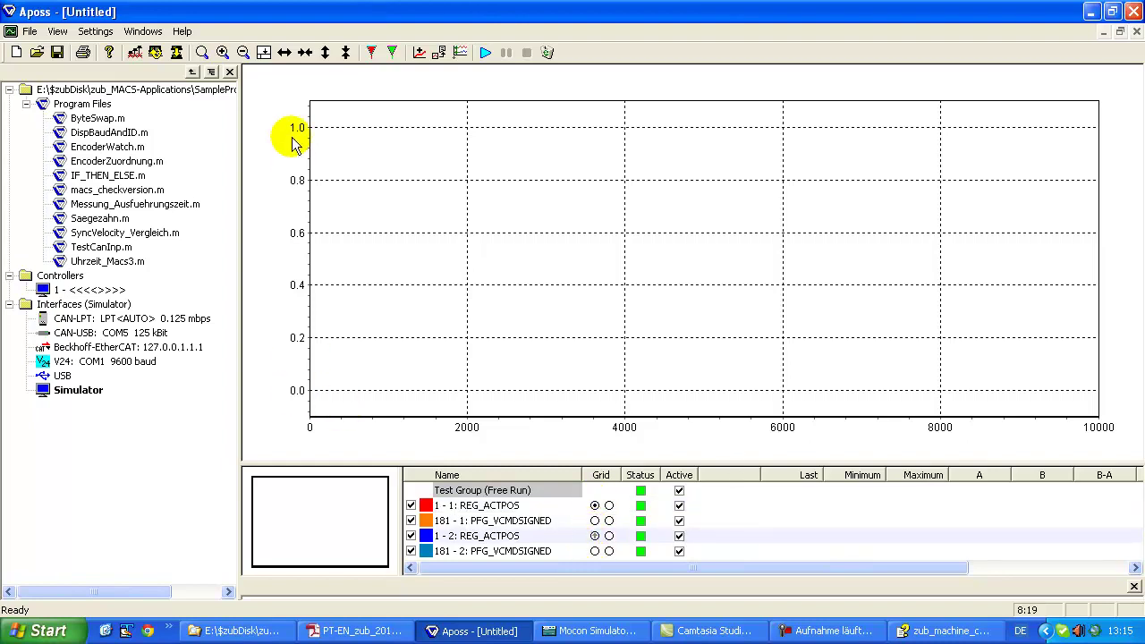
click(609, 521)
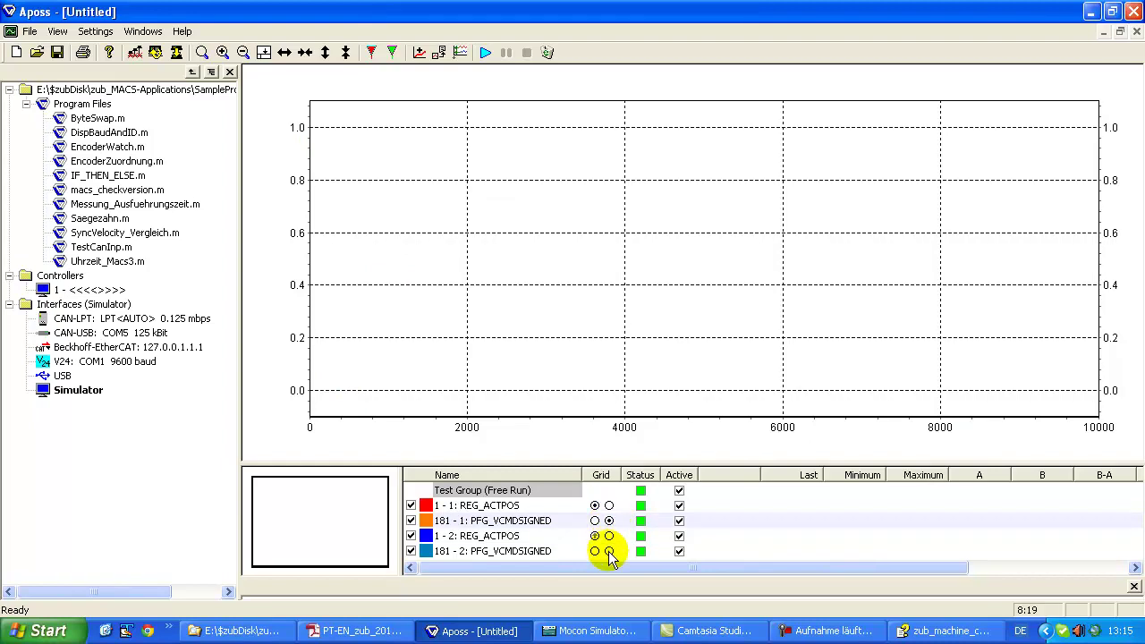
click(609, 552)
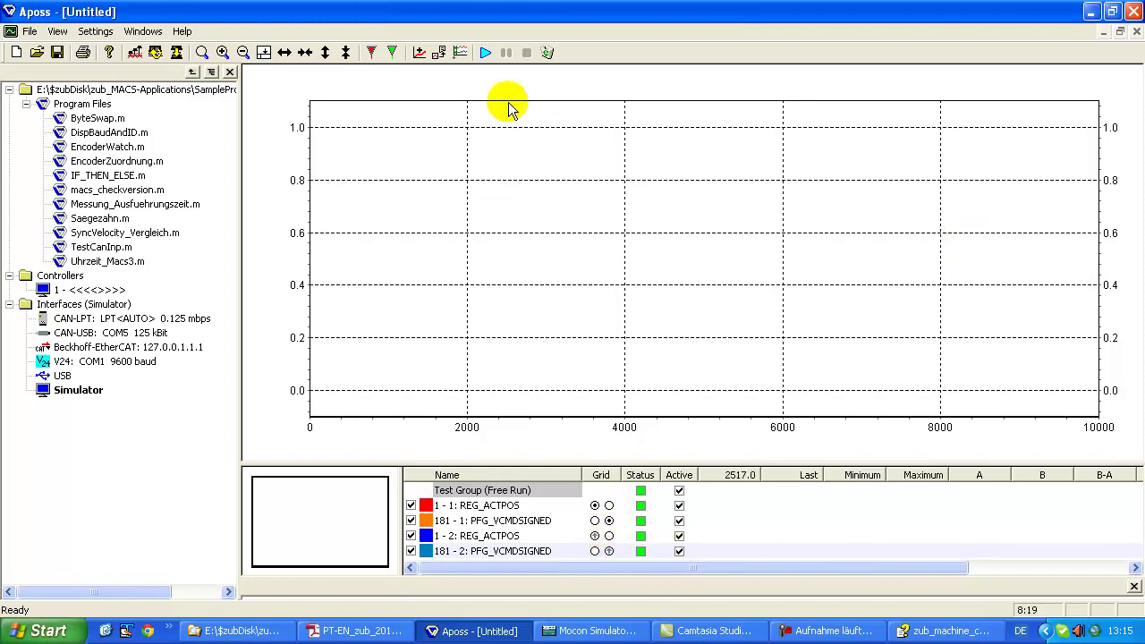
Step: Record the four curves for about 28 seconds, stop the recording and fit the complete recording in the graph
click(484, 53)
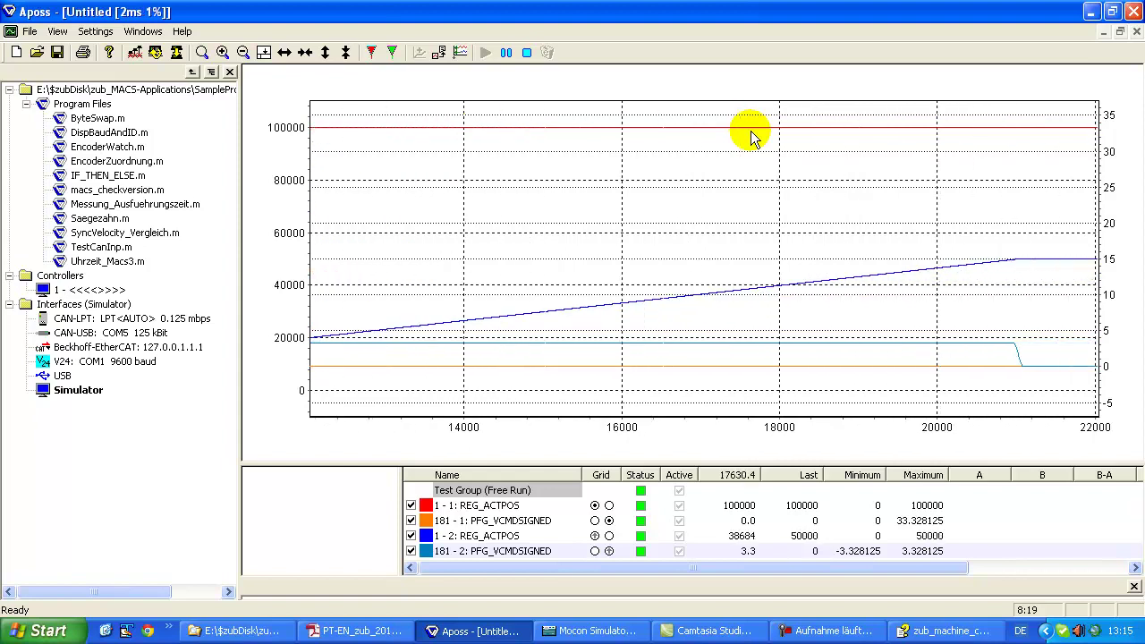
click(525, 54)
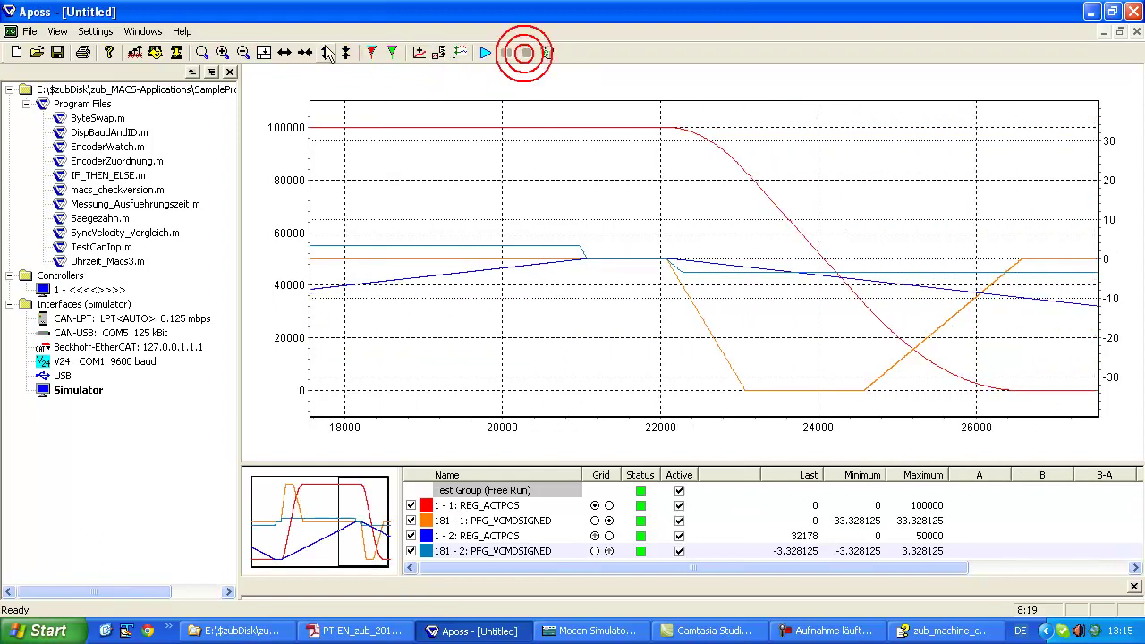
click(203, 53)
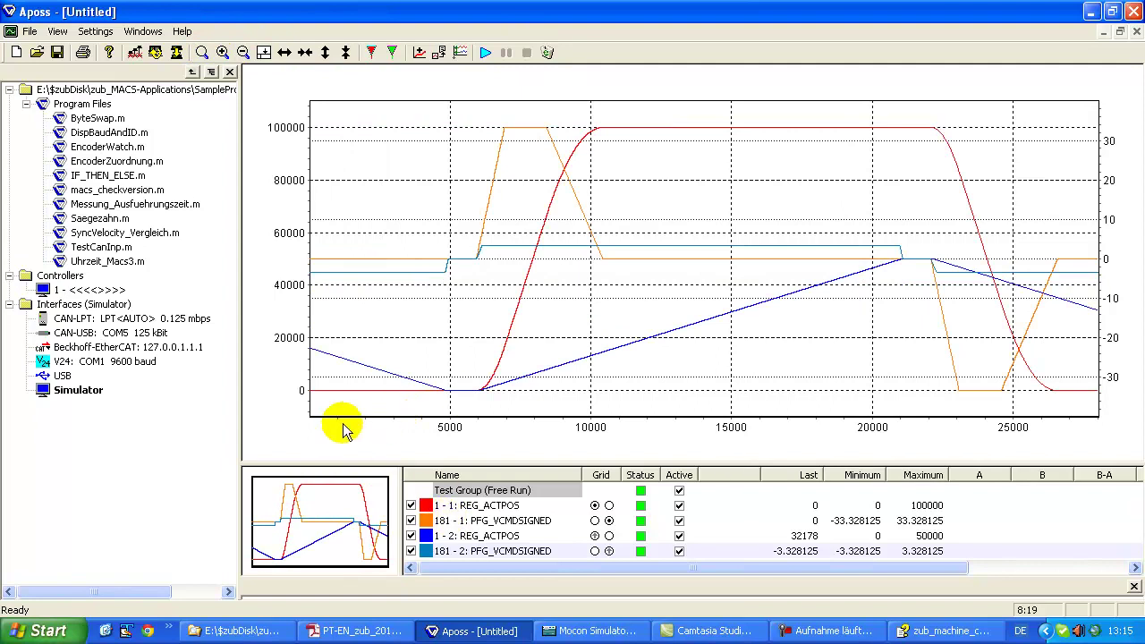
Step: Hide both REG_ACTPOS curves so that only the PFG_VCMDSIGNED velocity curves of axes 1 and 2 are displayed
click(410, 536)
click(410, 552)
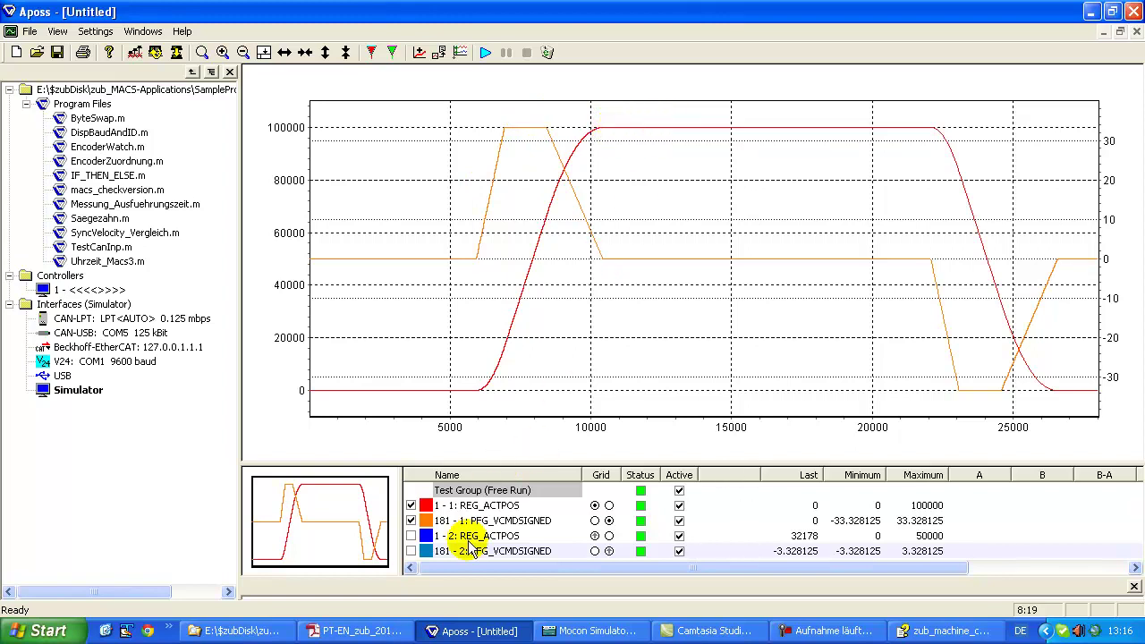
click(411, 505)
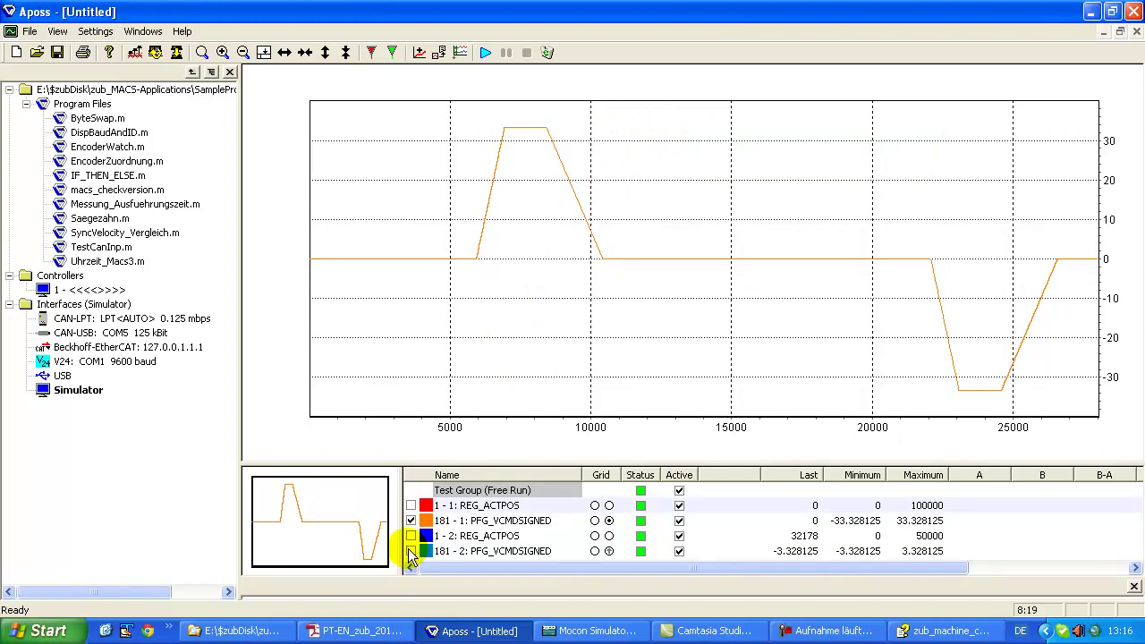
click(411, 551)
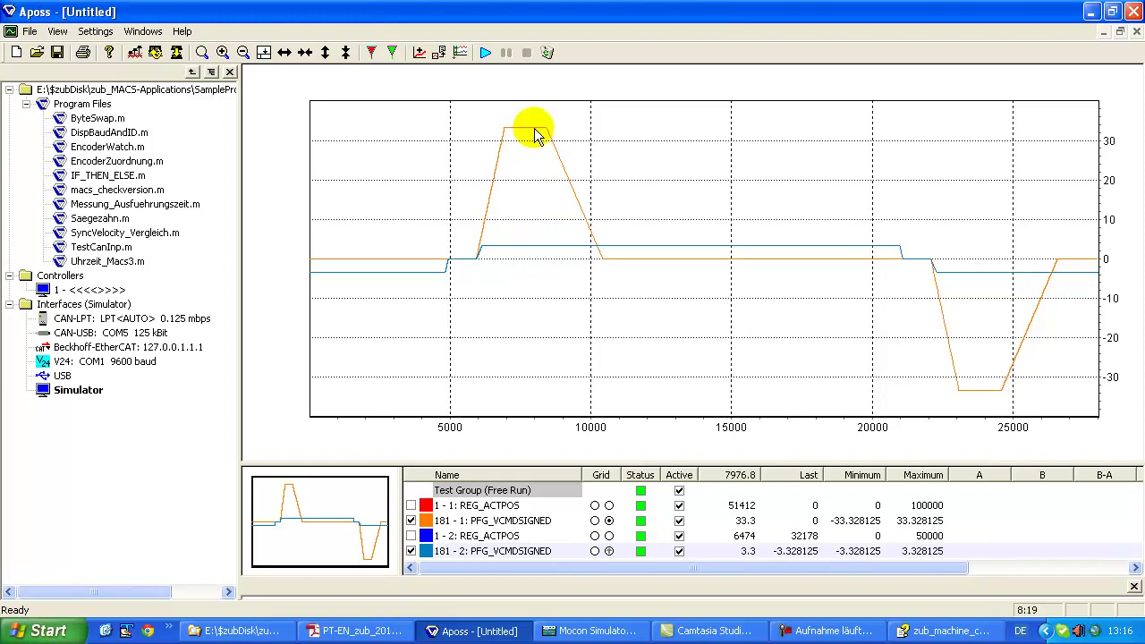
Step: Consult the APOSS-Training_01.m program and place the green marker B on axis 1's first velocity plateau at about 7850
click(143, 31)
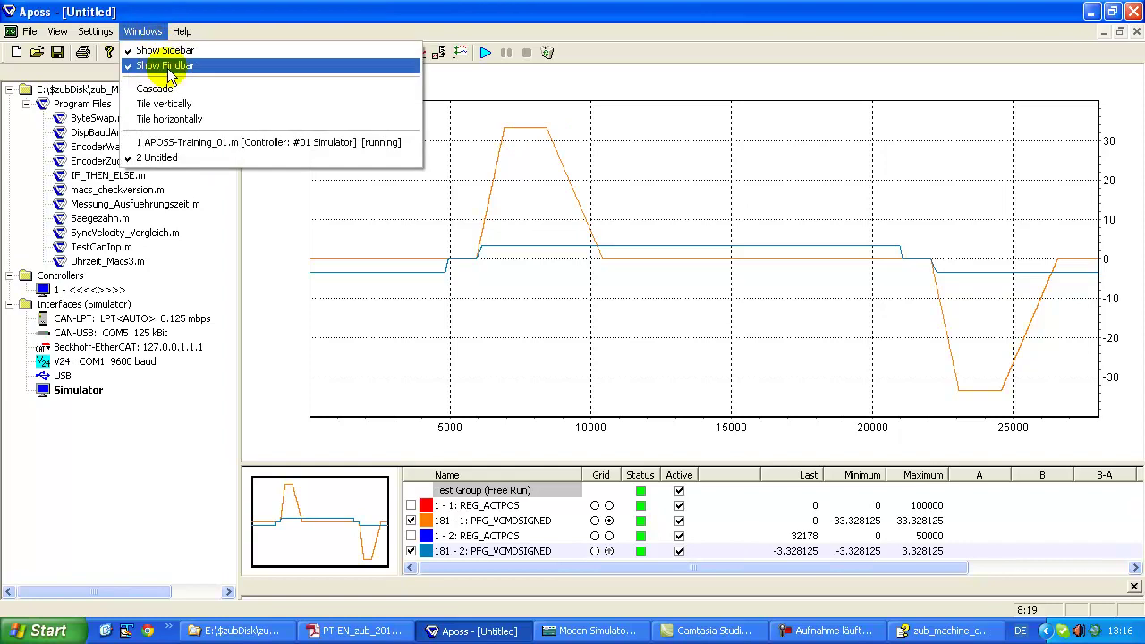
click(192, 142)
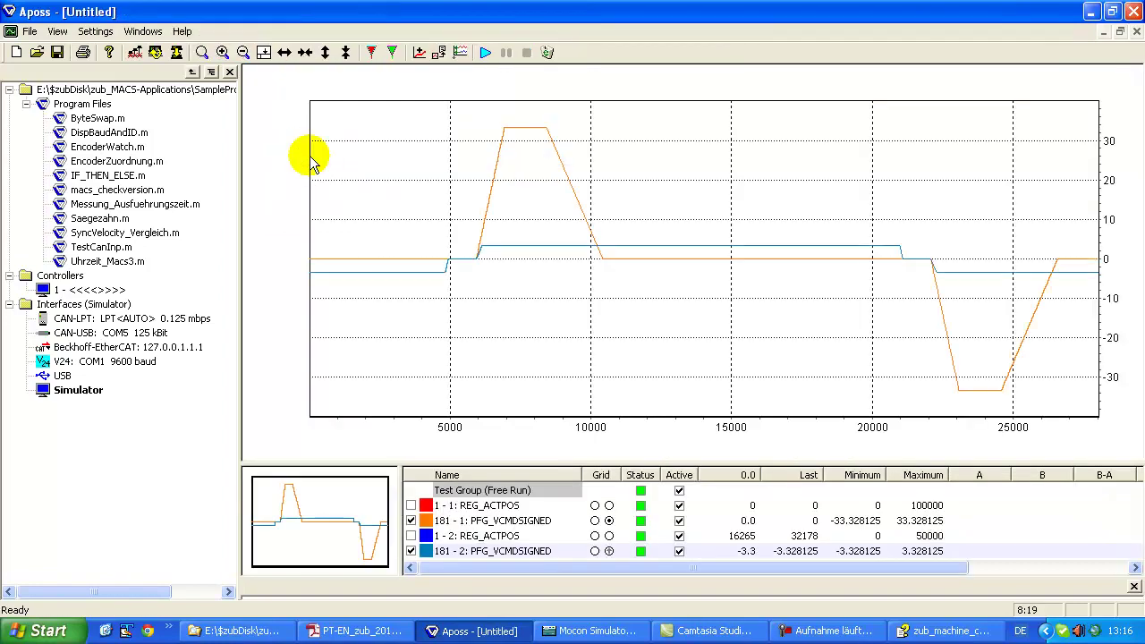
click(392, 52)
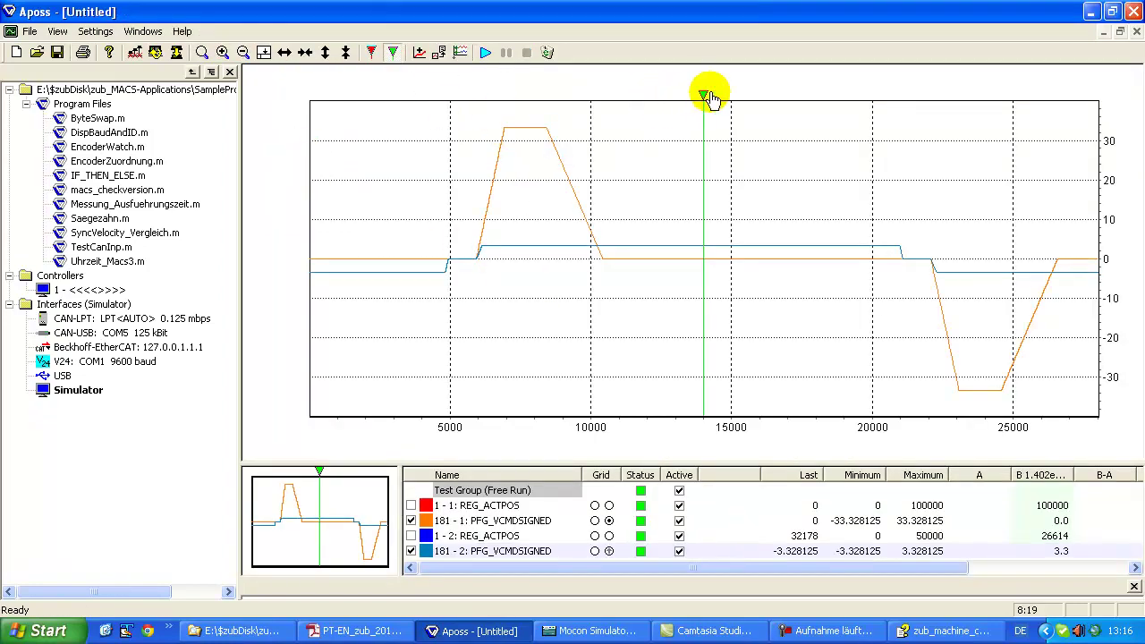
drag(700, 96, 531, 100)
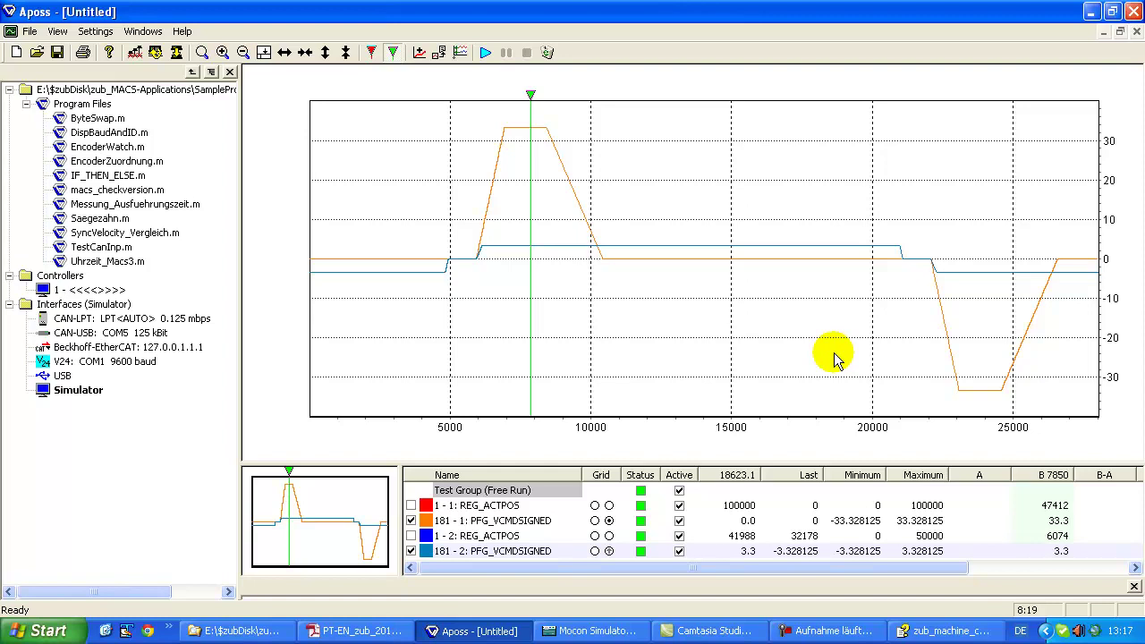
Step: Examine axis 1's acceleration ramp and its transition to constant velocity in close-up, and return to the complete recording
drag(476, 113, 527, 291)
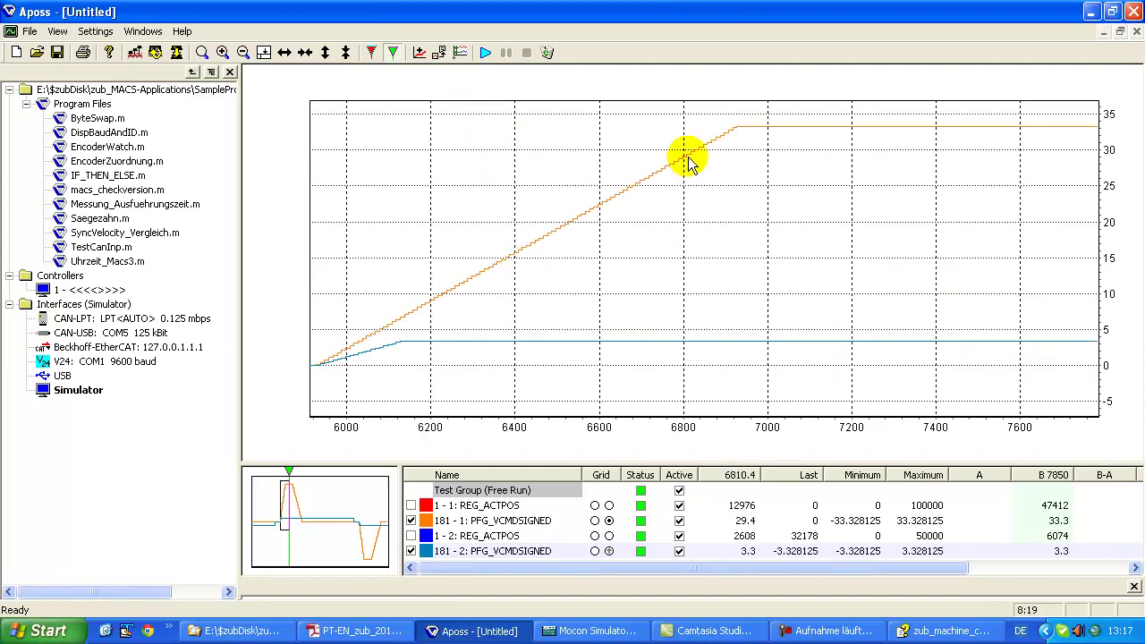
drag(706, 113, 796, 191)
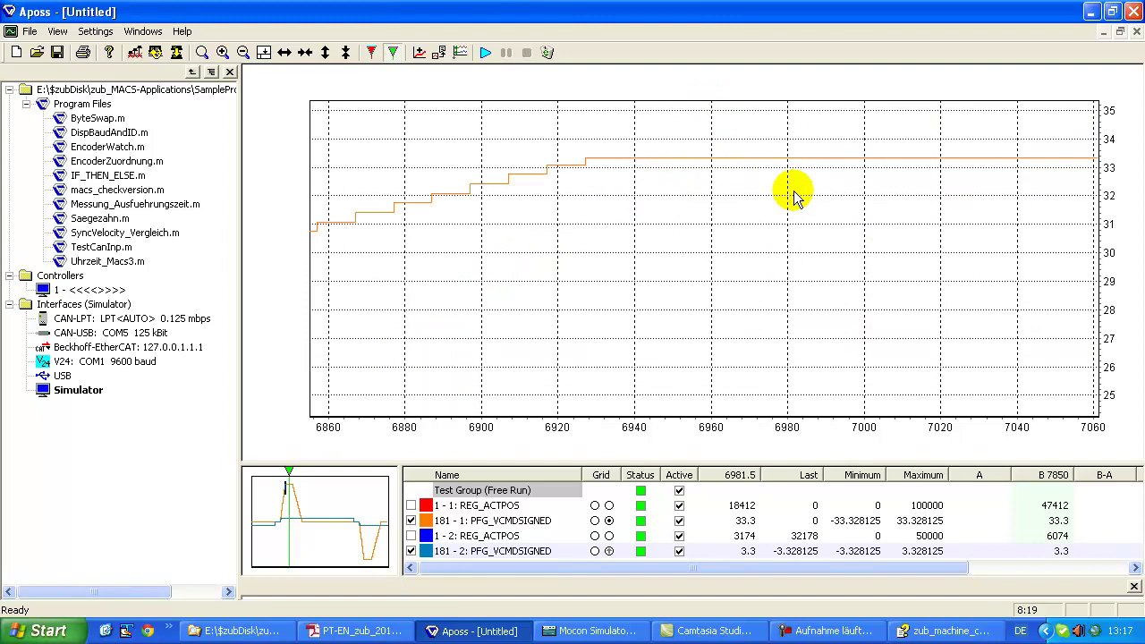
click(203, 53)
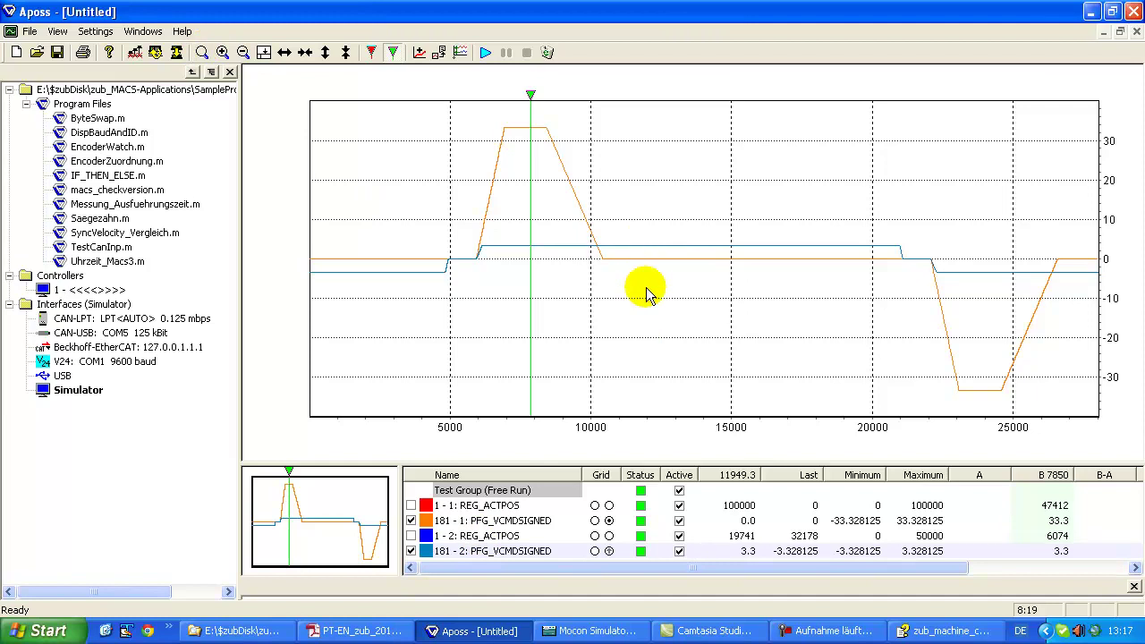
Step: Review the display properties of axis 1's PFG_VCMDSIGNED curve, including colour, interpolation and scaling, and leave them without changes
right_click(483, 521)
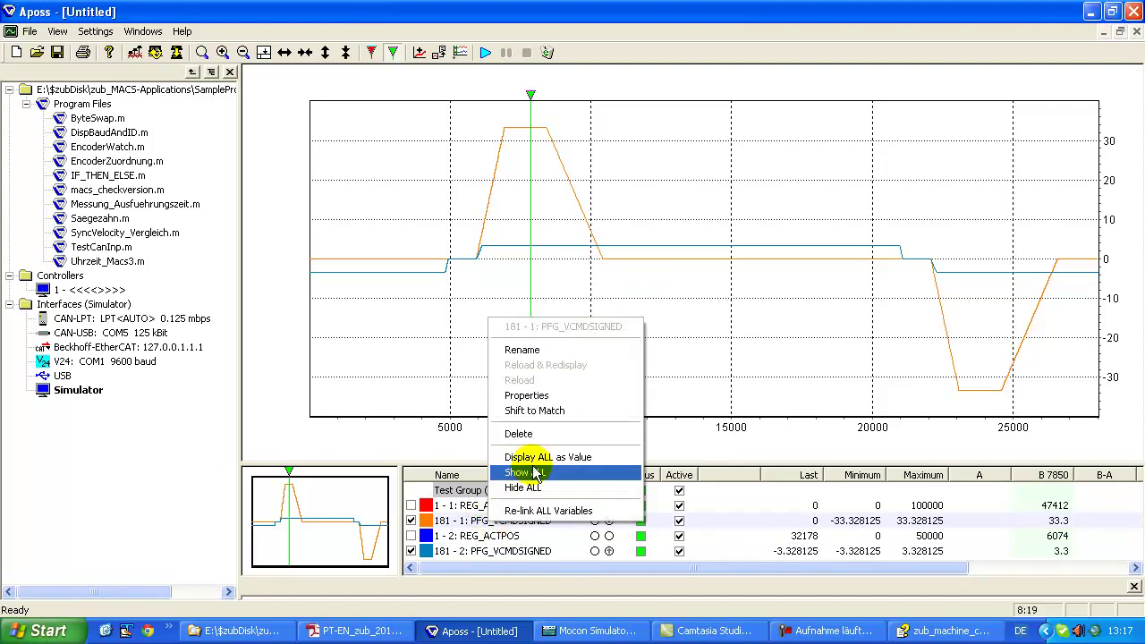
click(541, 400)
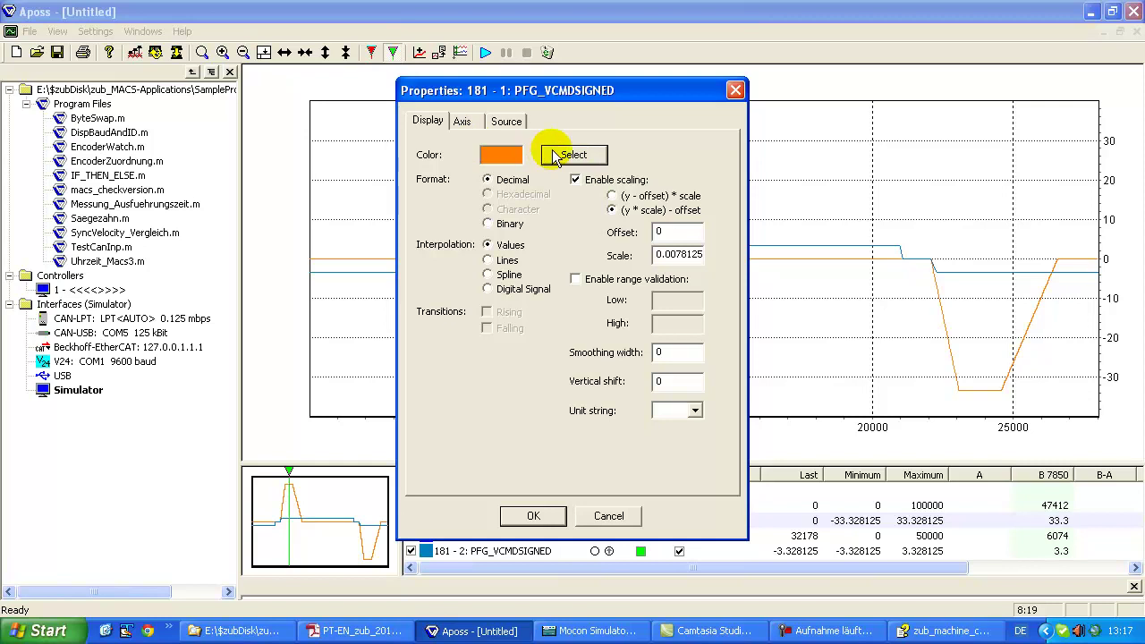
click(602, 519)
Step: Add a derived curve named "Derived position" of type Derivative (d/dx) with 1 - 1: REG_ACTPOS as its base curve
click(420, 54)
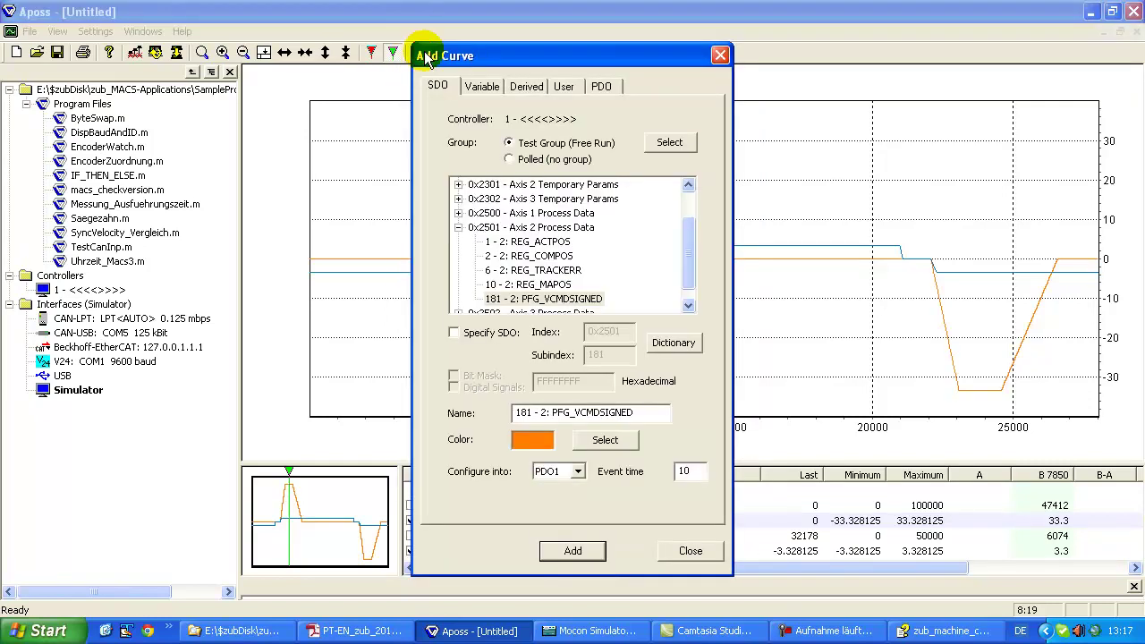
click(525, 85)
click(553, 141)
text(Derived position)
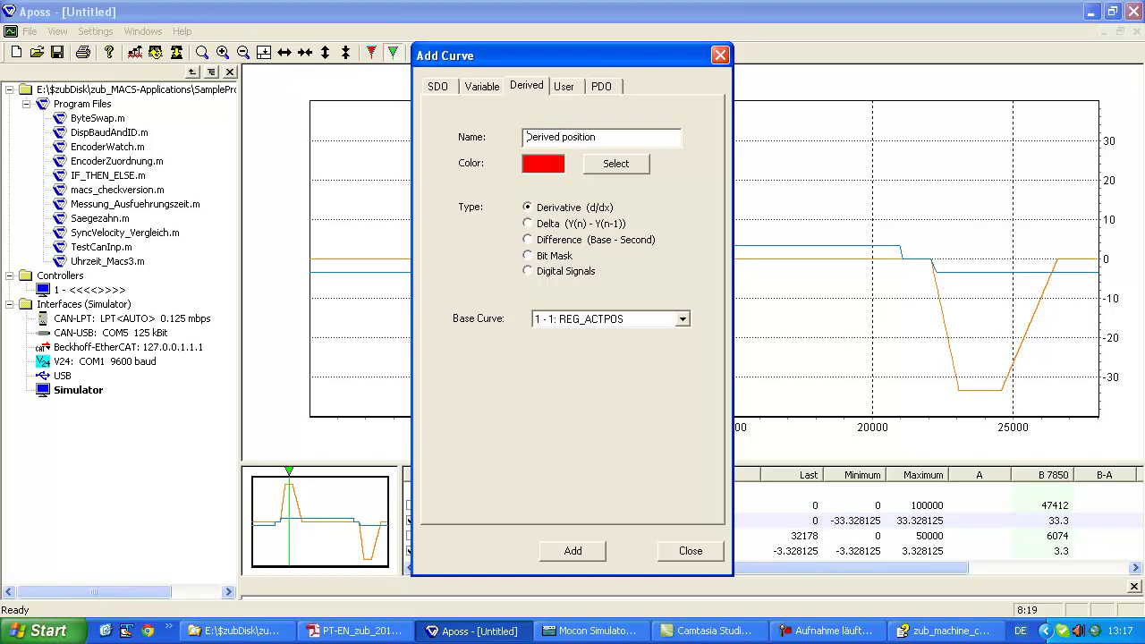
click(683, 319)
click(686, 321)
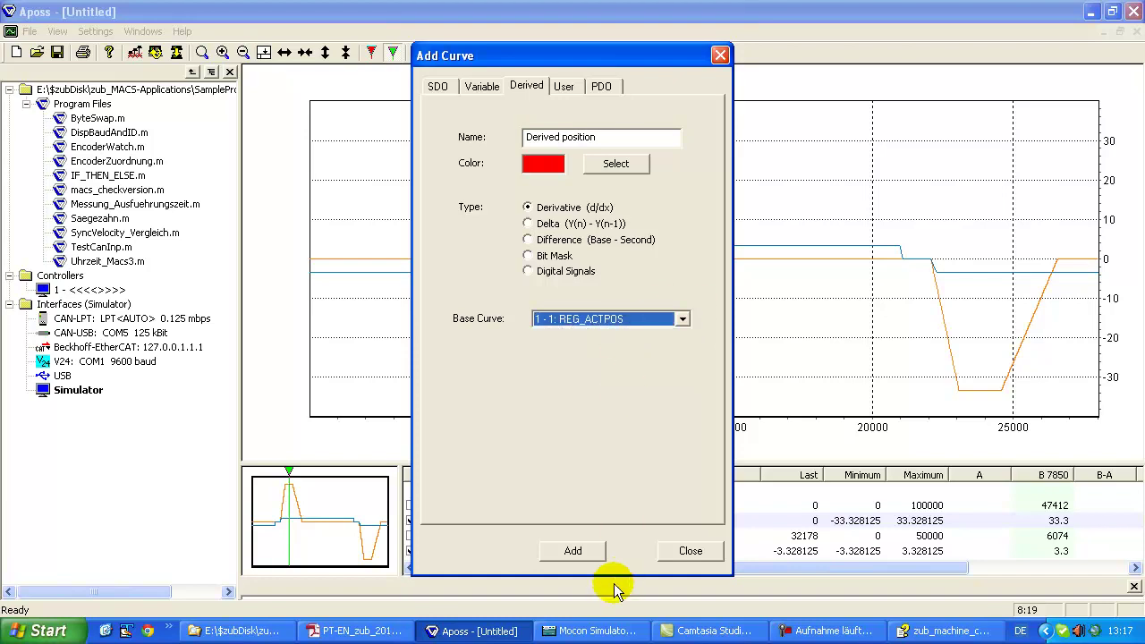
click(586, 562)
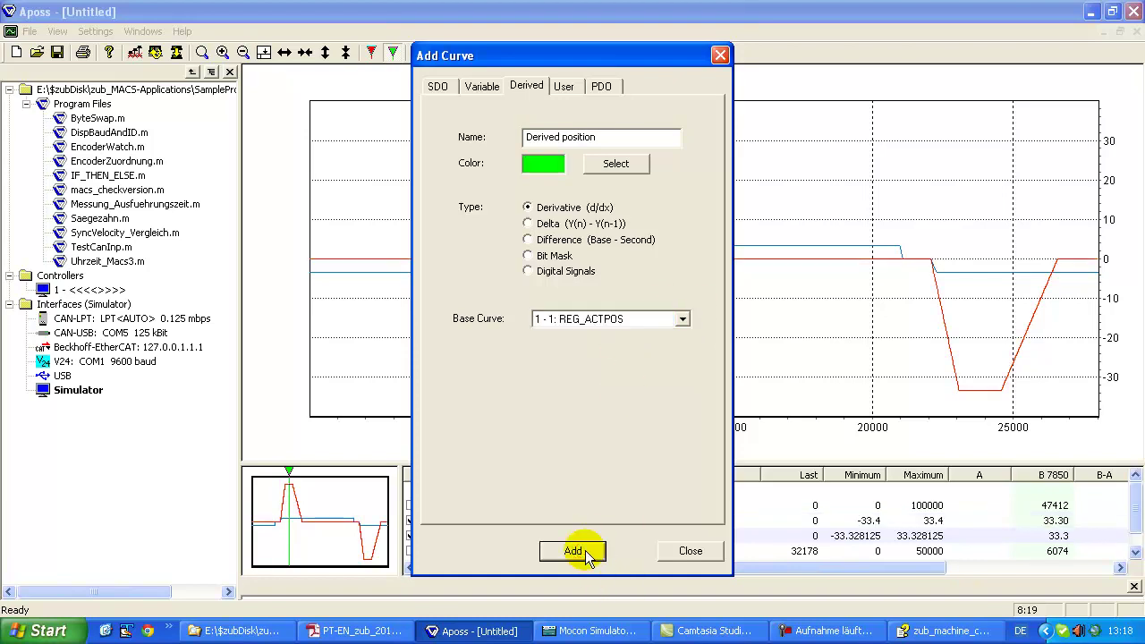
click(687, 550)
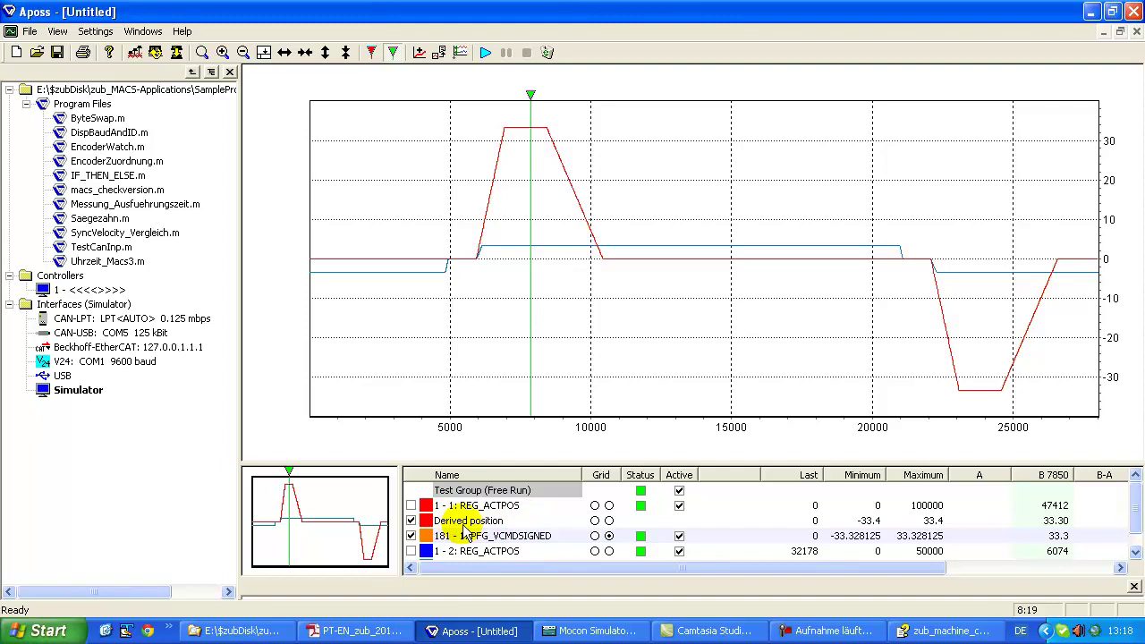
Step: Compare the Derived position curve with axis 1's PFG_VCMDSIGNED curve by hiding and showing each of them
click(411, 536)
click(411, 521)
click(410, 536)
click(411, 520)
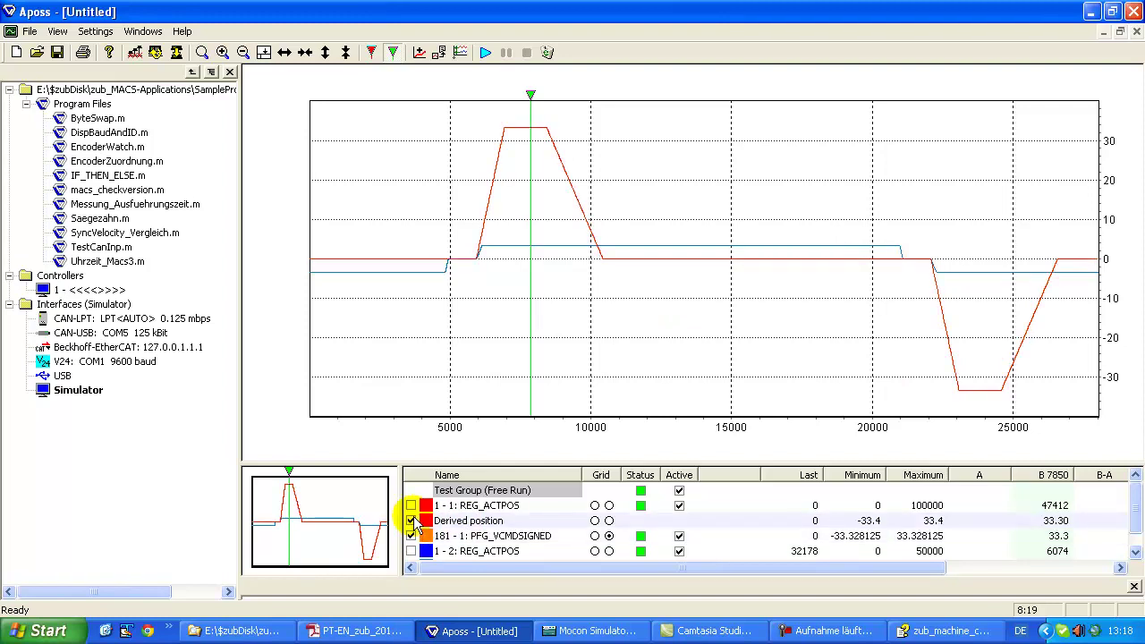